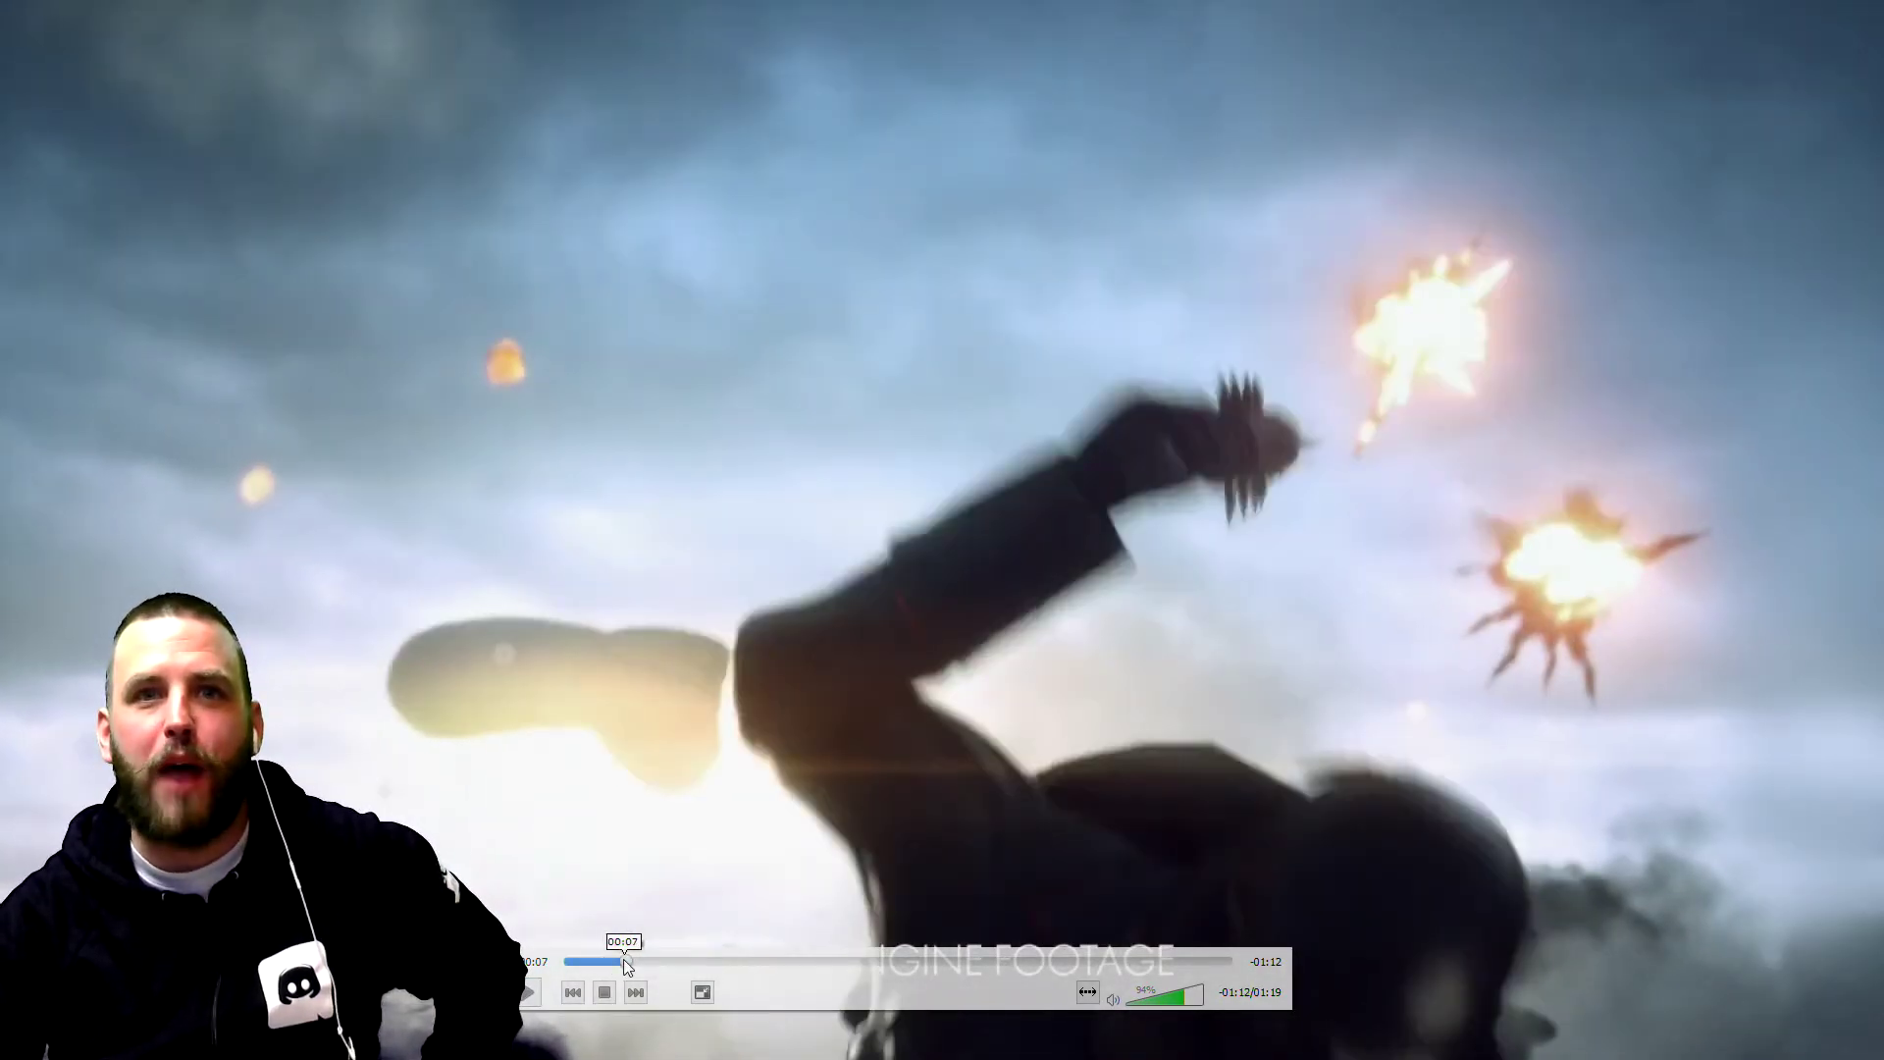
# Step: Jump back on the seek bar to about 00:06 to rewatch the soldier scene
pyautogui.click(614, 958)
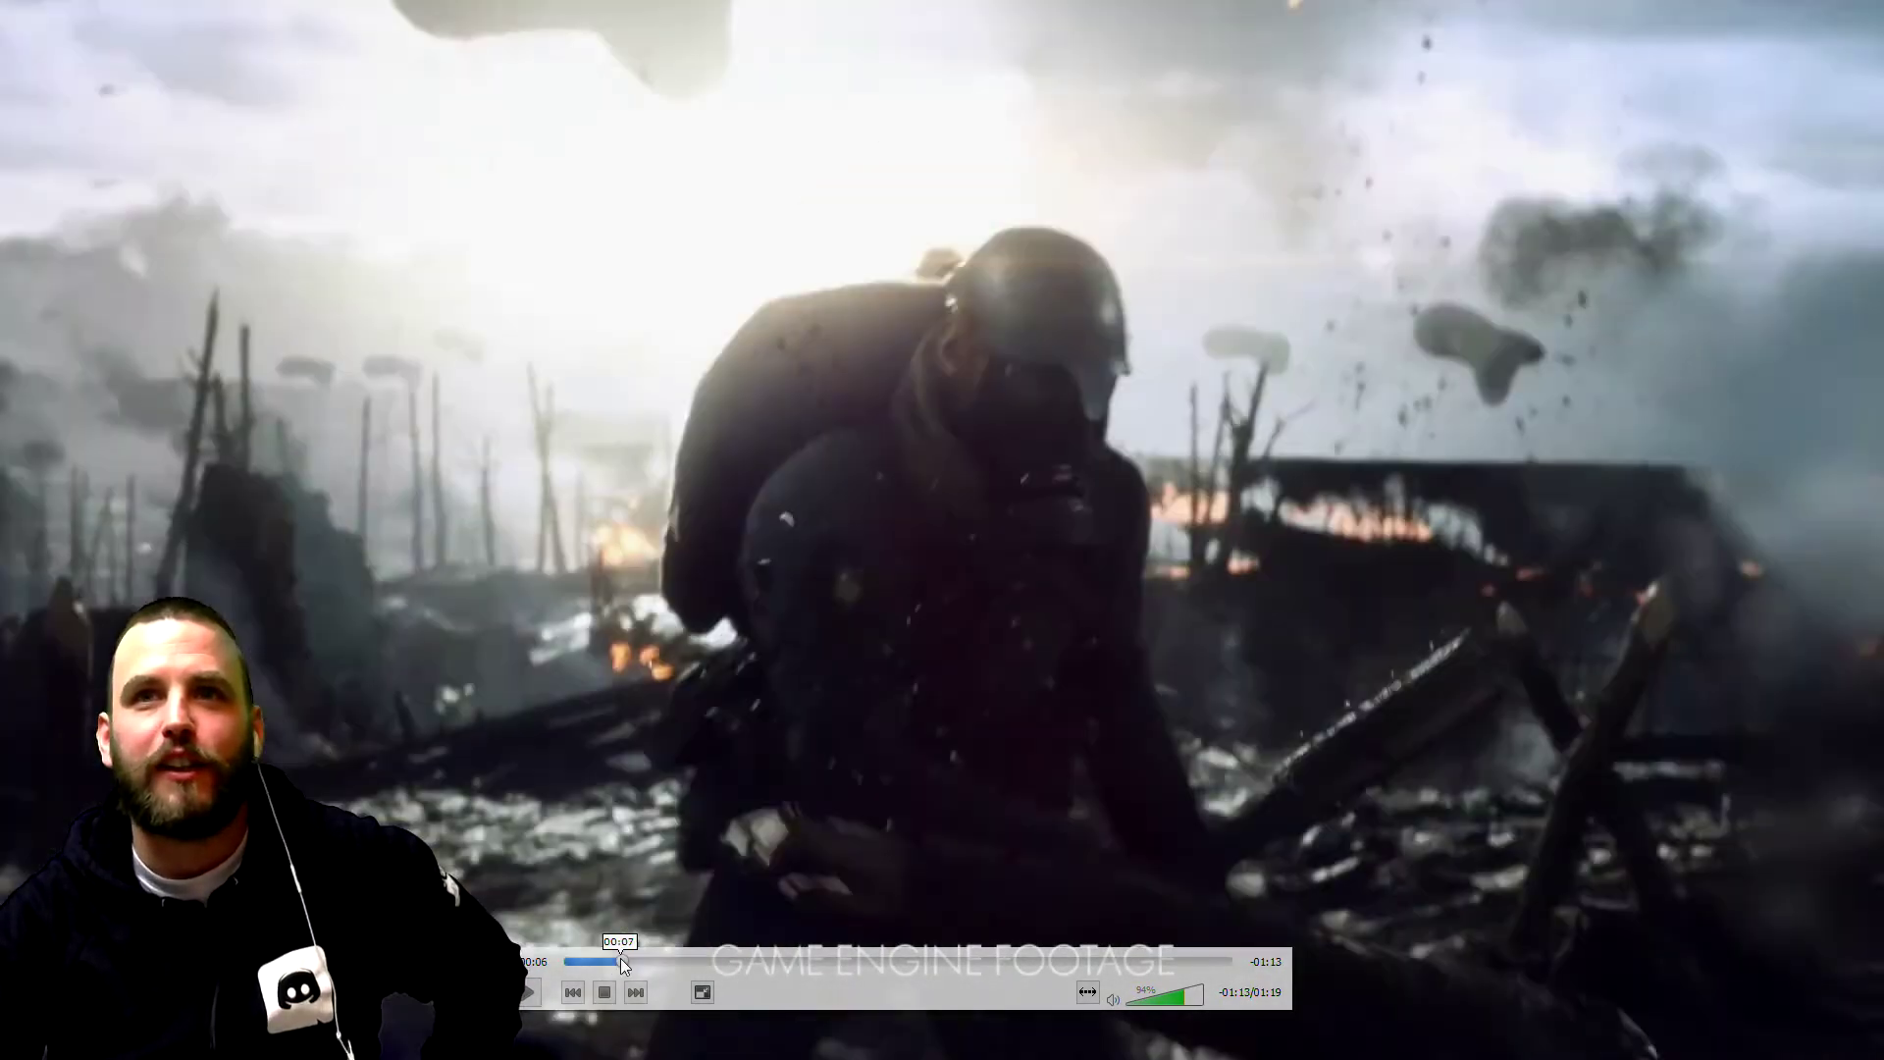
pyautogui.click(618, 961)
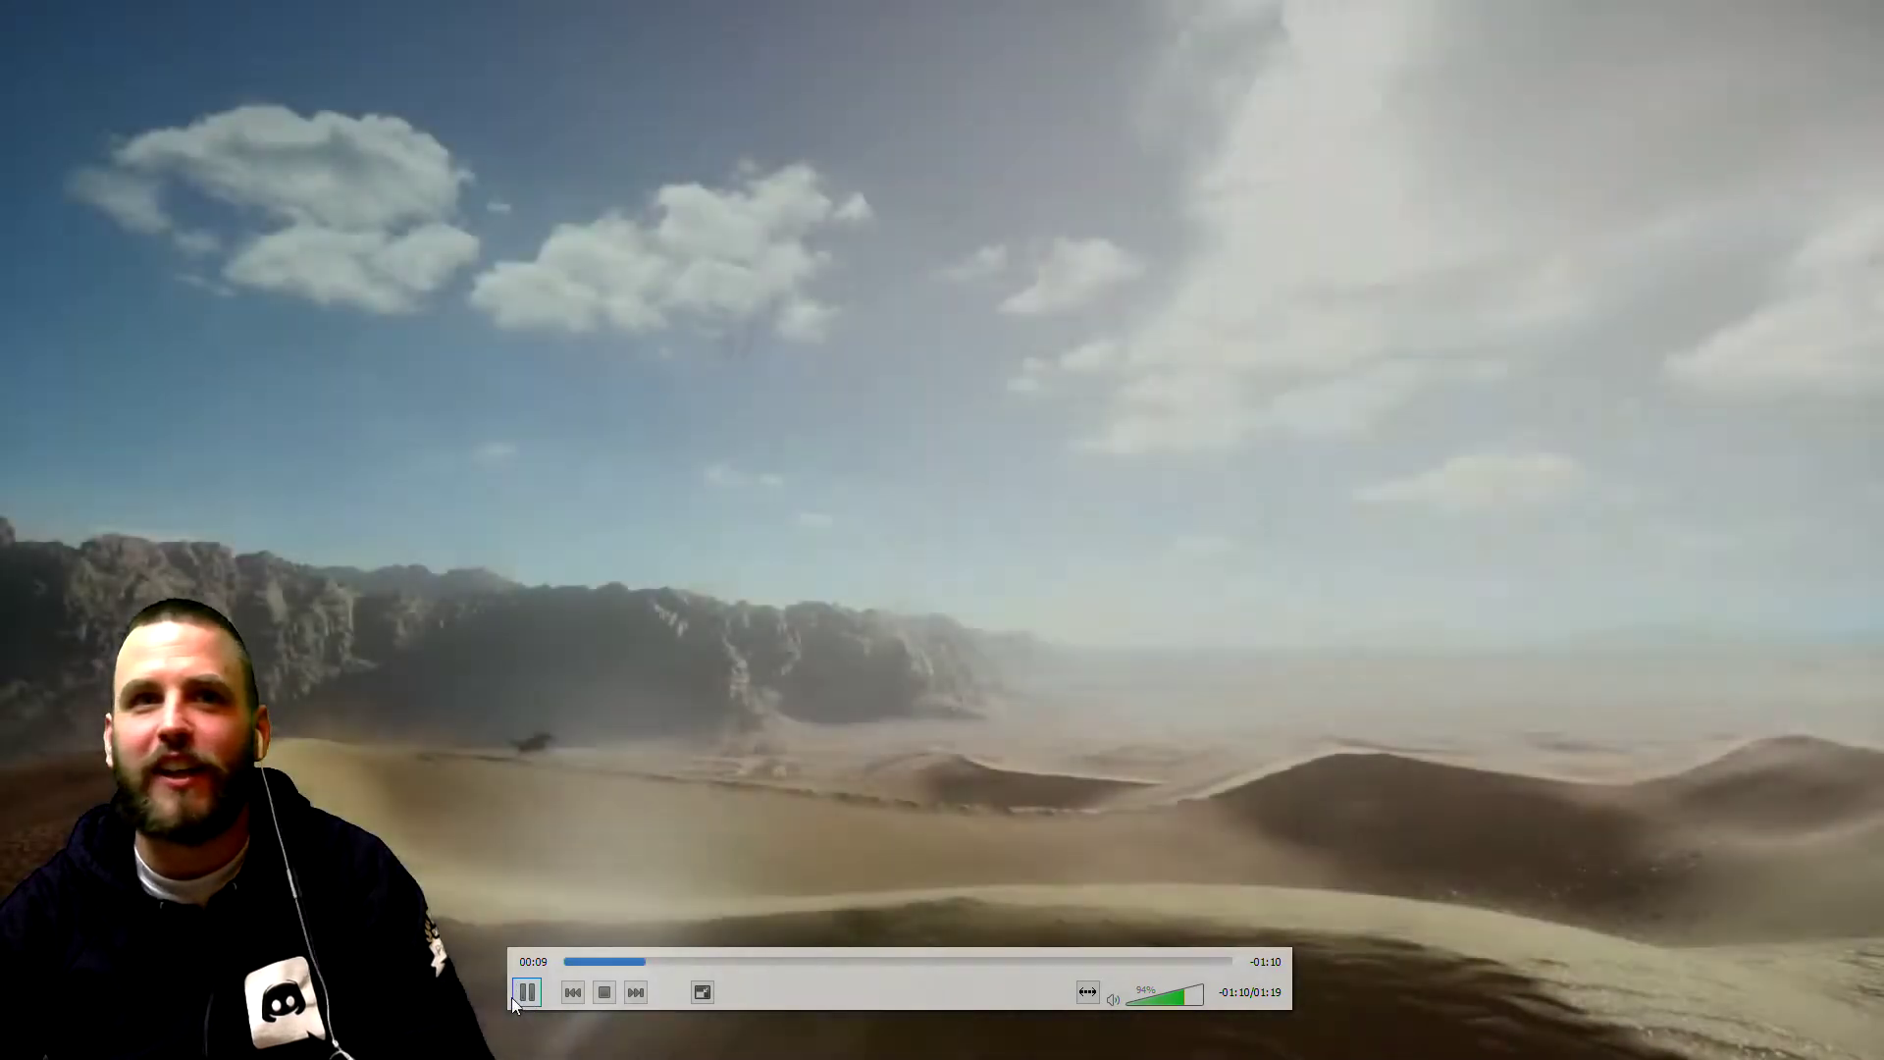
# Step: Pause on the desert landscape at 00:10, resume, then pause on the rider raising his sword
pyautogui.click(518, 994)
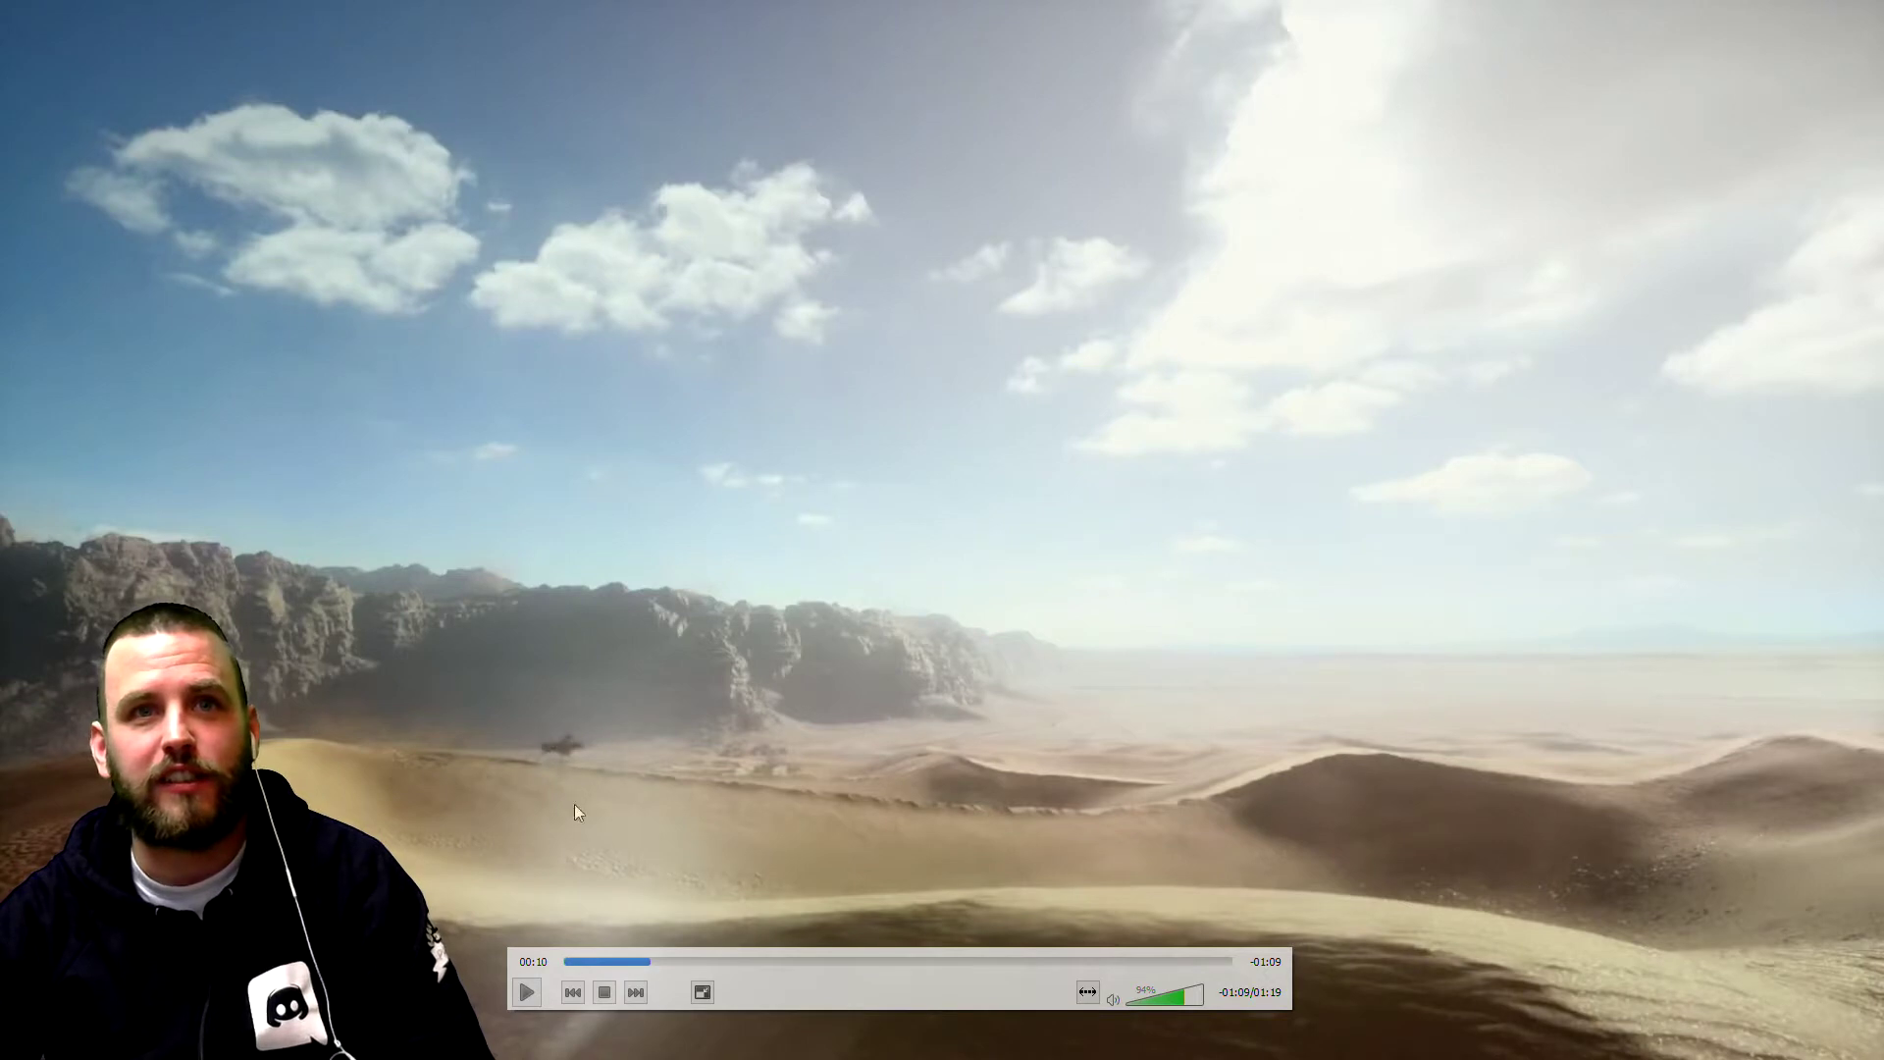
pyautogui.click(526, 993)
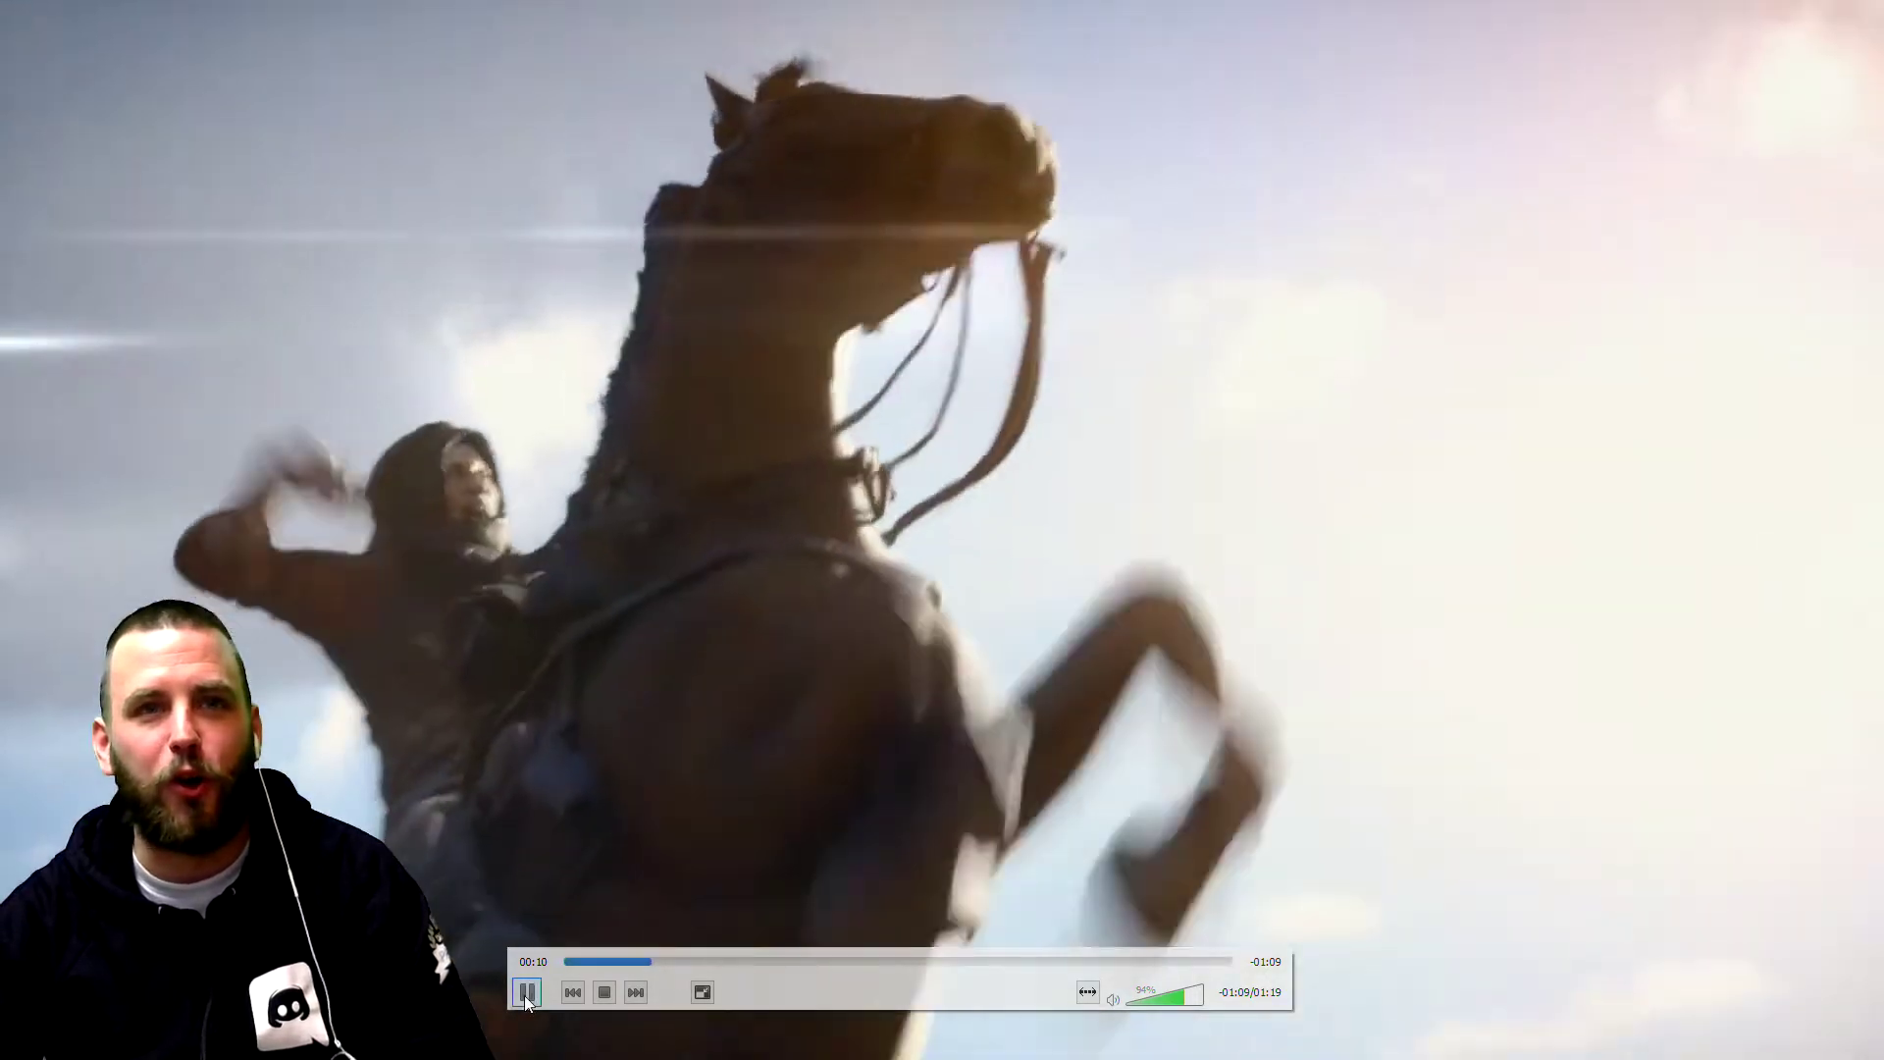
pyautogui.click(525, 994)
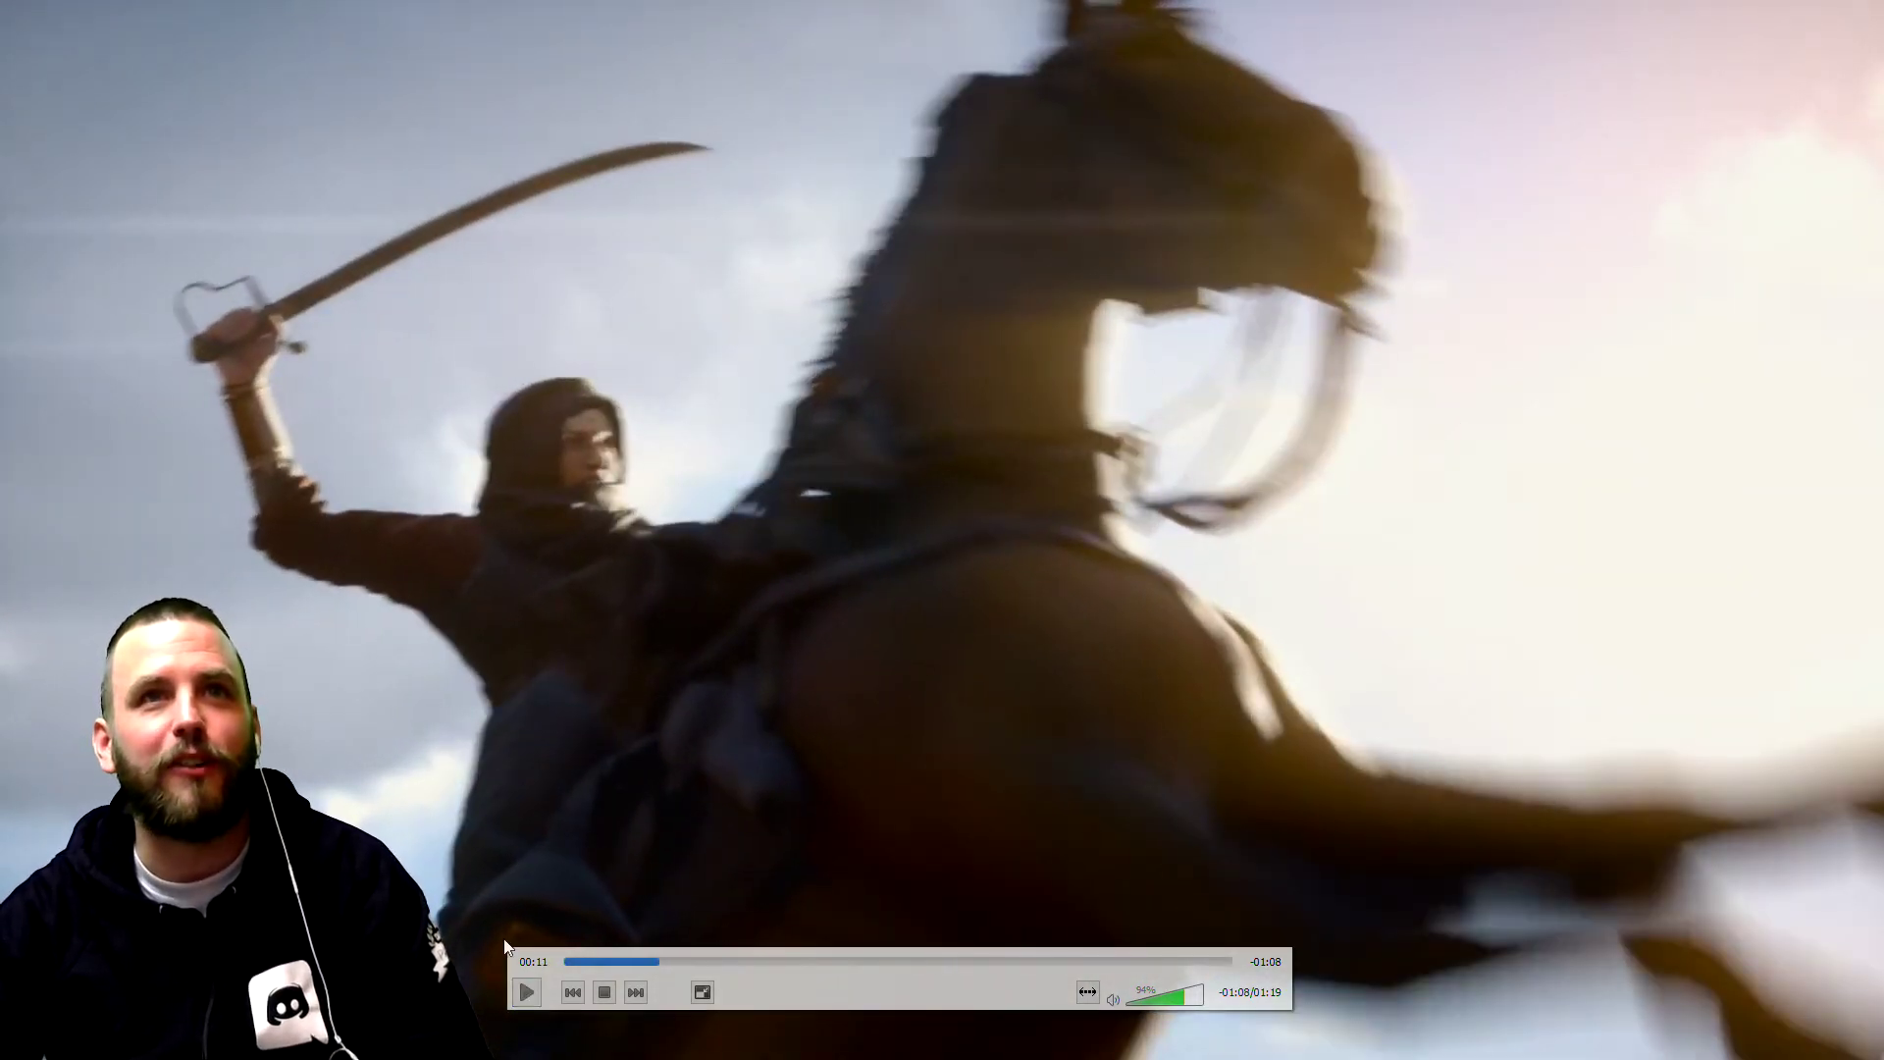
# Step: Rewind to the rearing horse at 00:10 and resume playback through the rider close-up
pyautogui.click(653, 961)
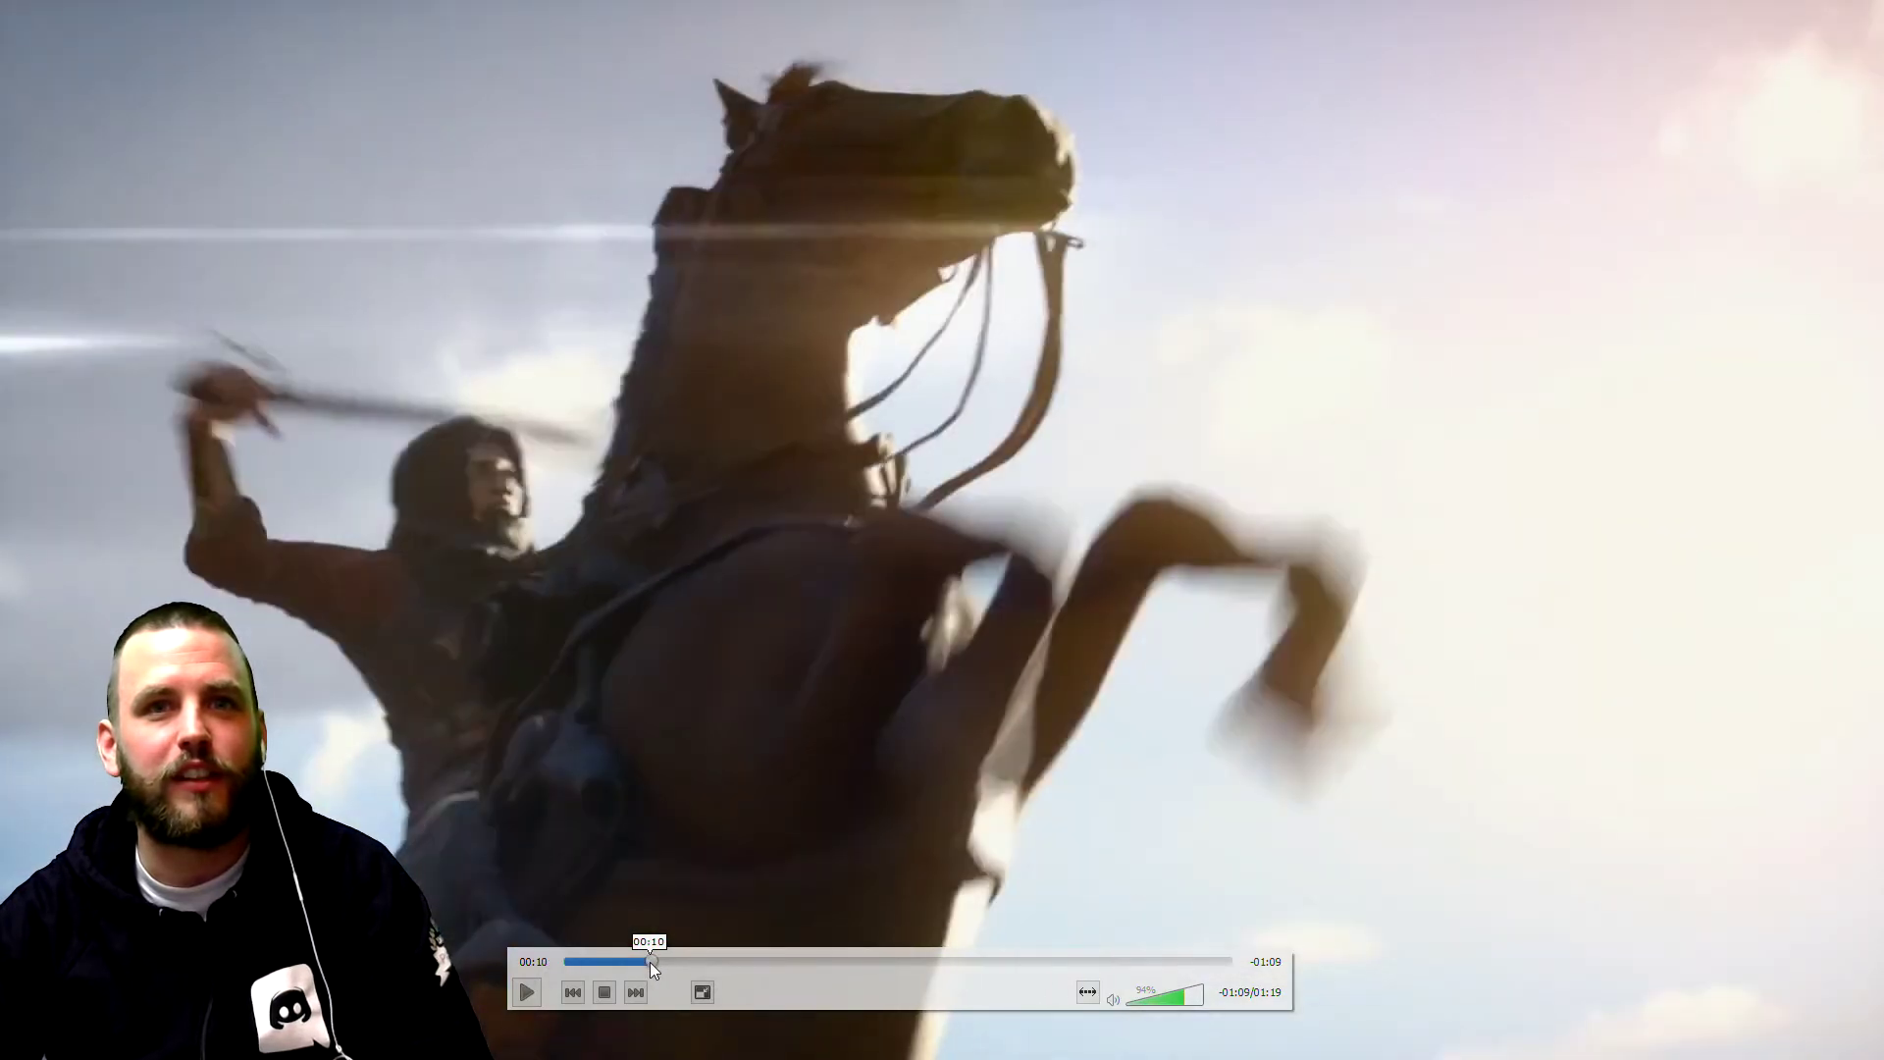
pyautogui.click(655, 962)
pyautogui.click(652, 961)
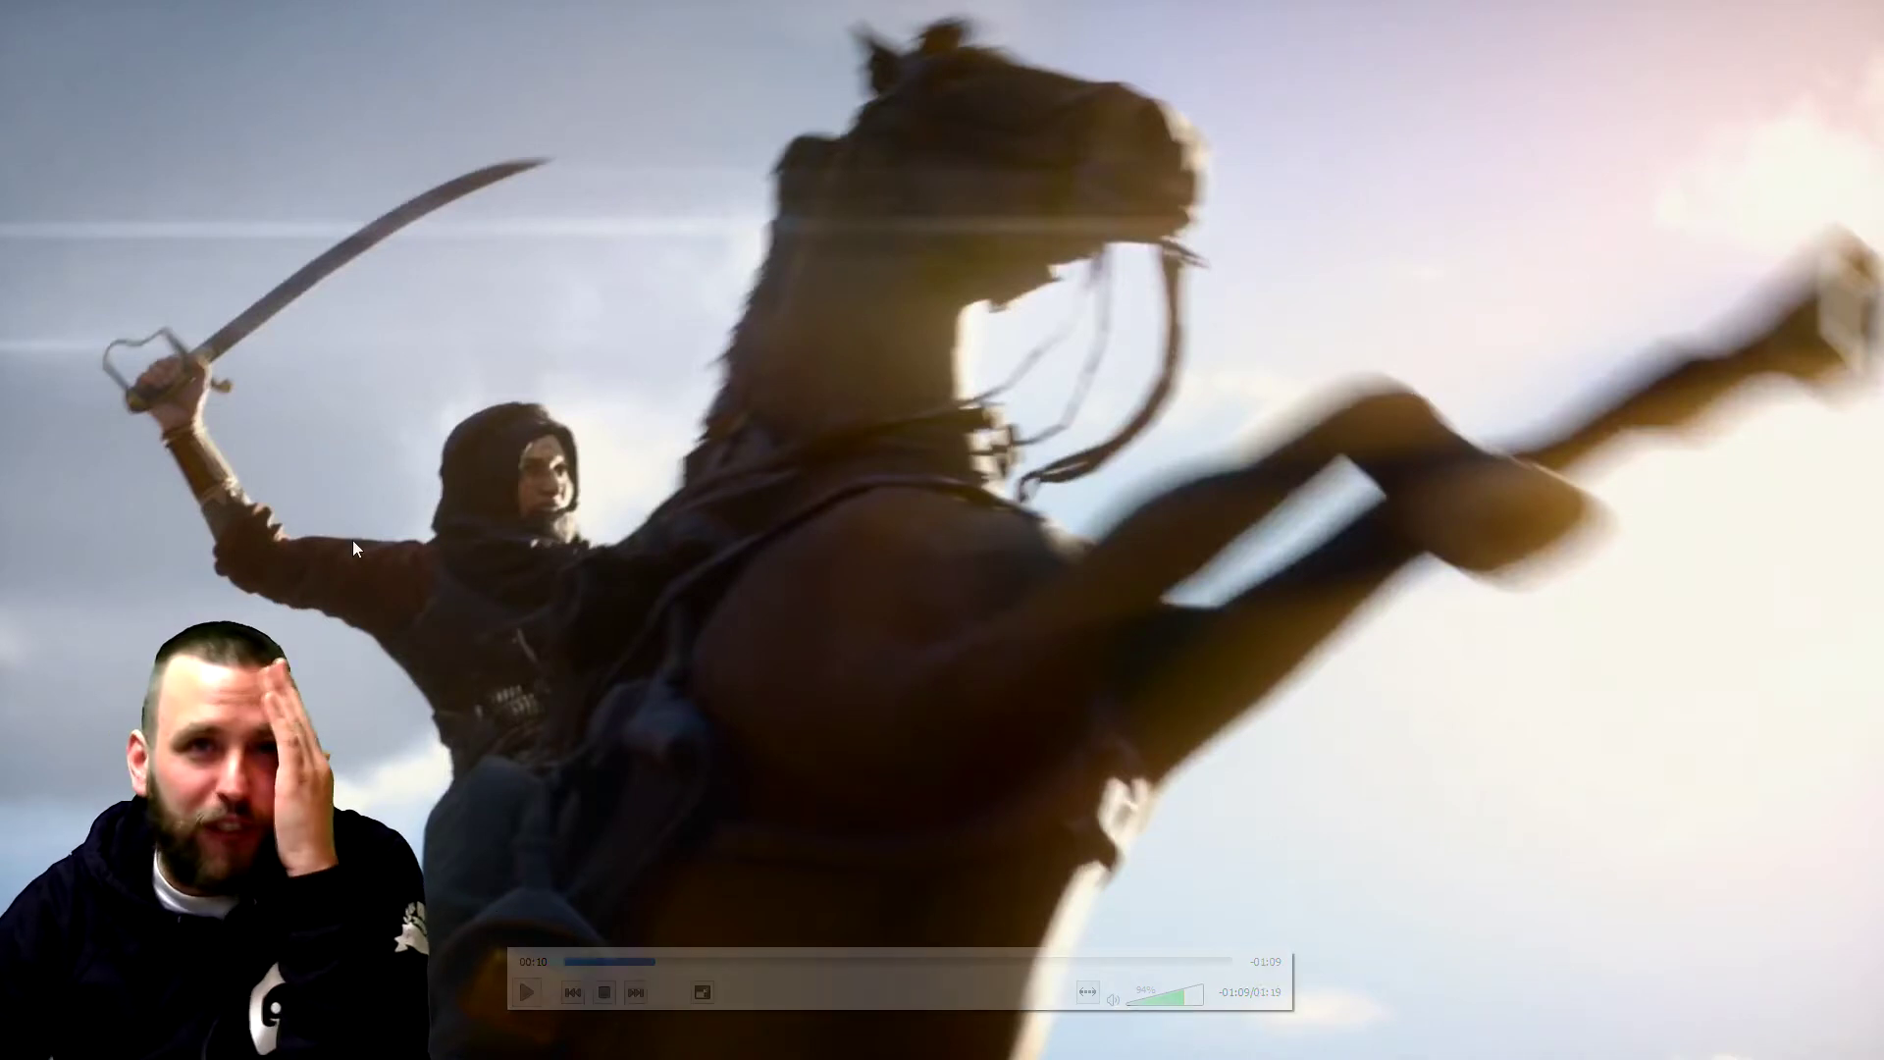
pyautogui.click(529, 995)
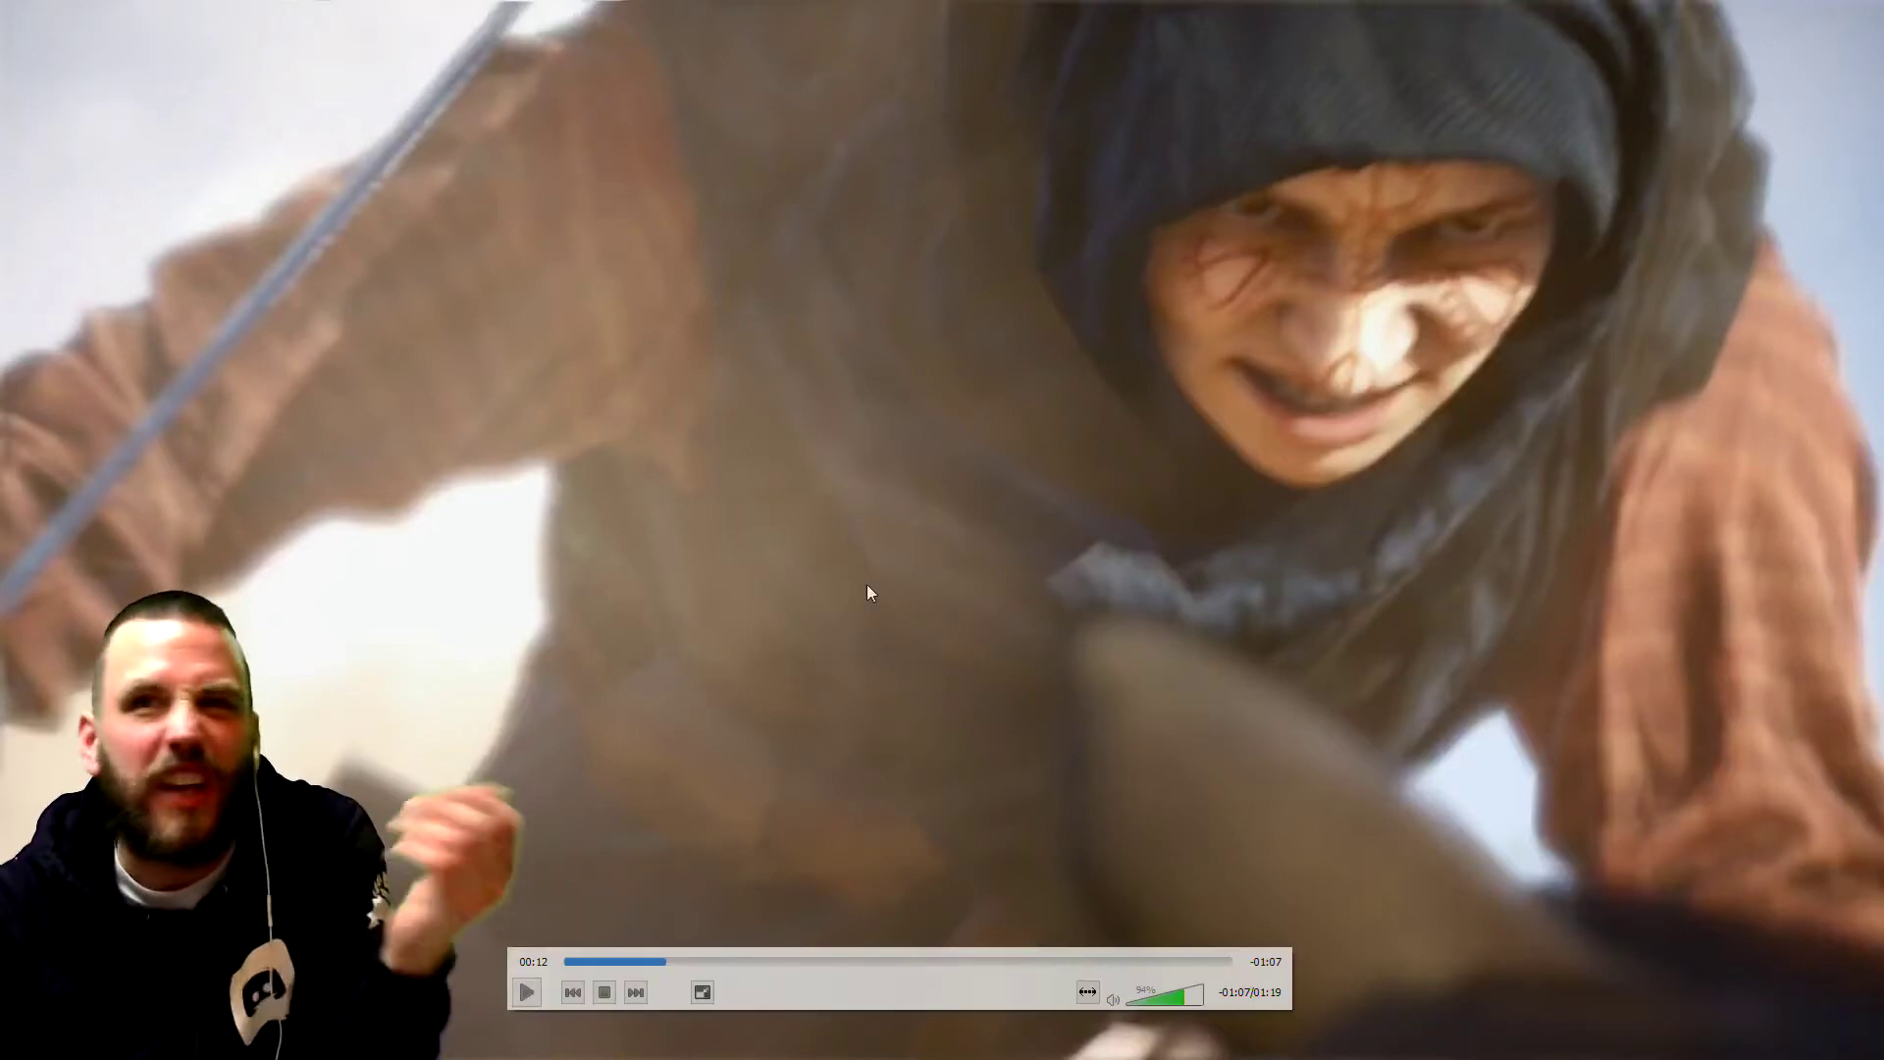
pyautogui.click(523, 993)
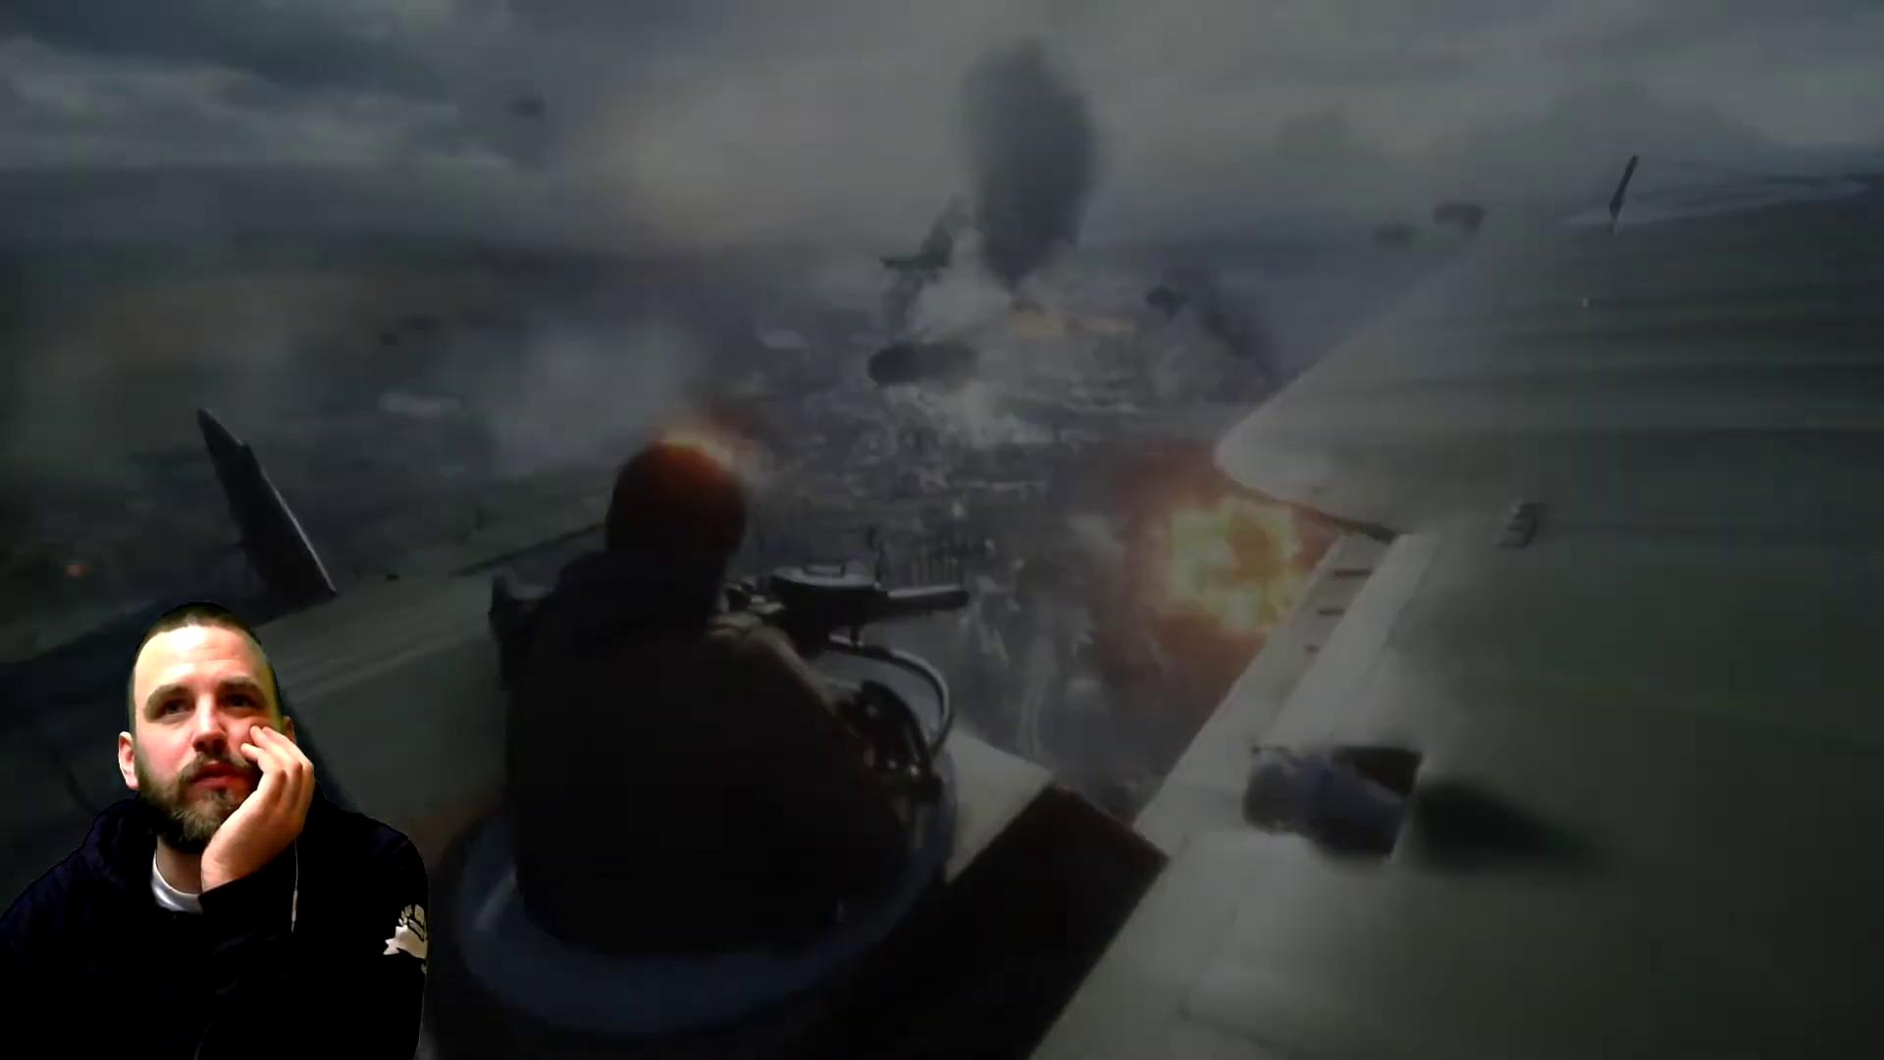
# Step: Pause after the scene cut, rewind to the biplane gunner shot at 00:12 and replay it
pyautogui.press('space')
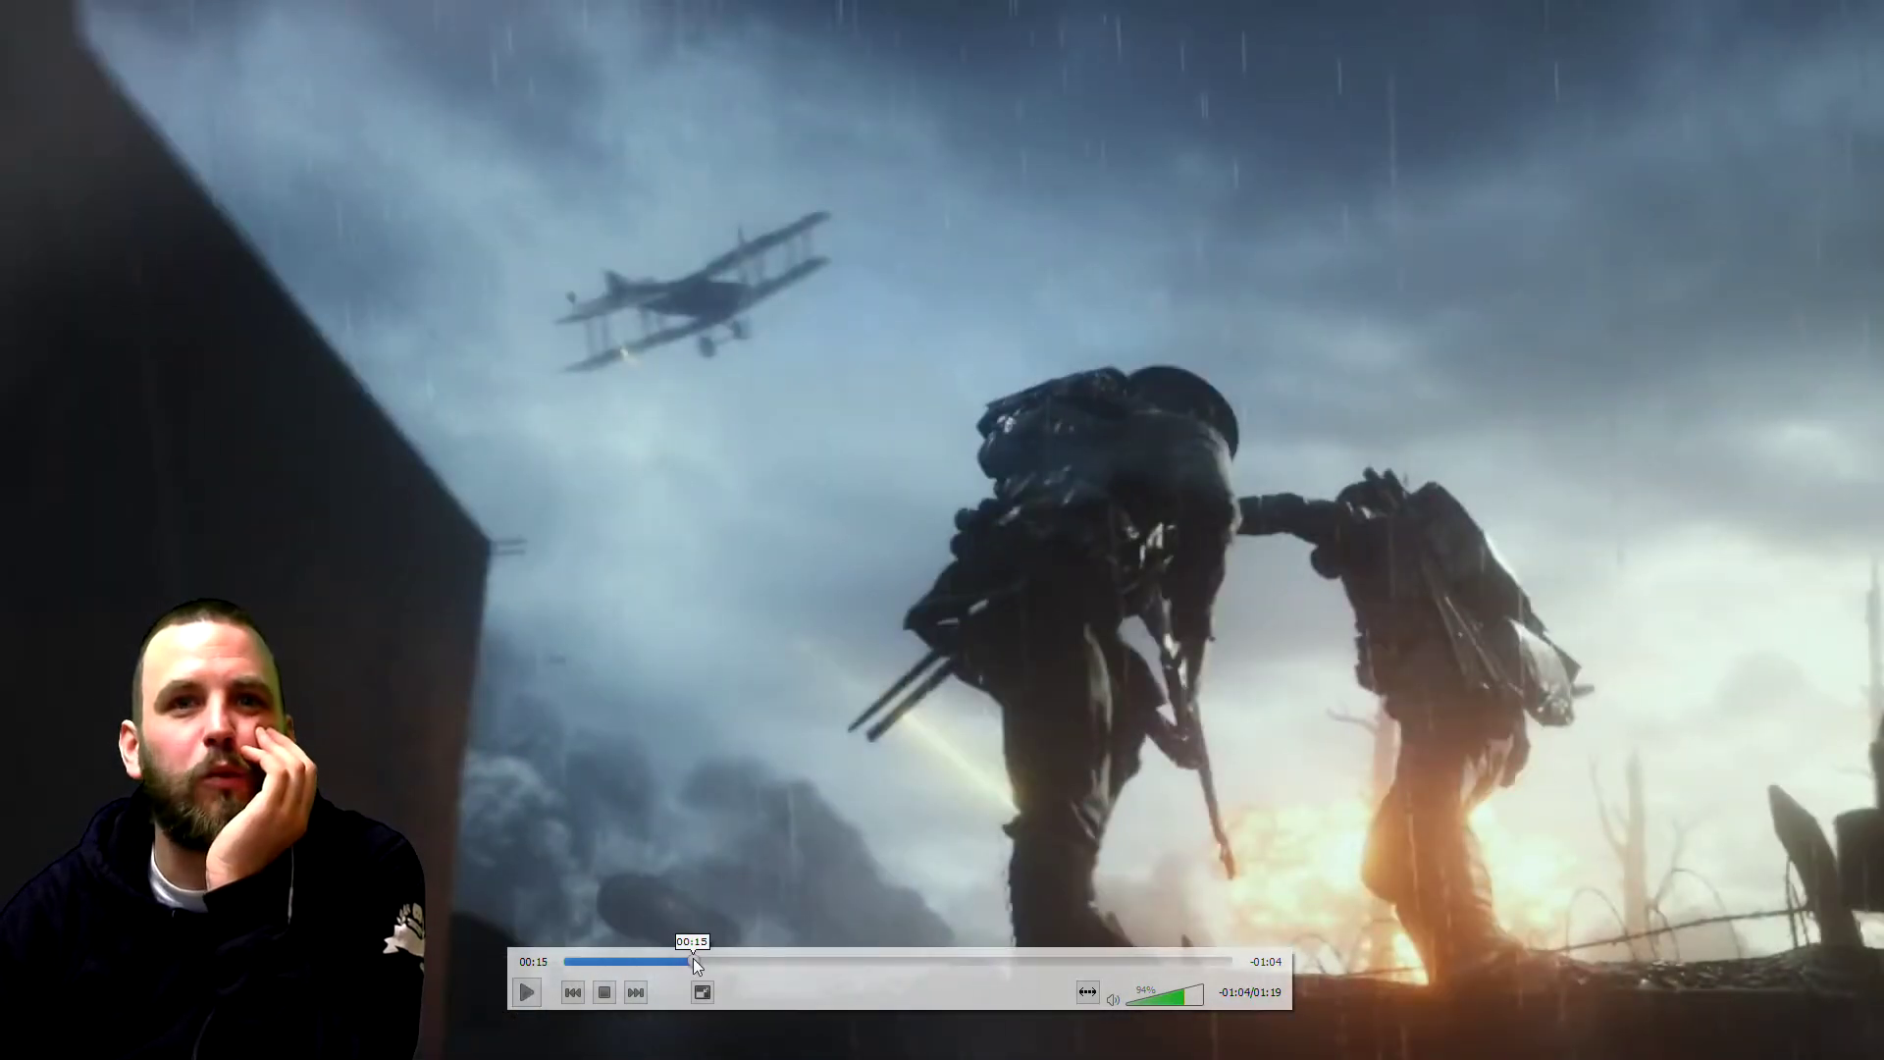
pyautogui.click(684, 958)
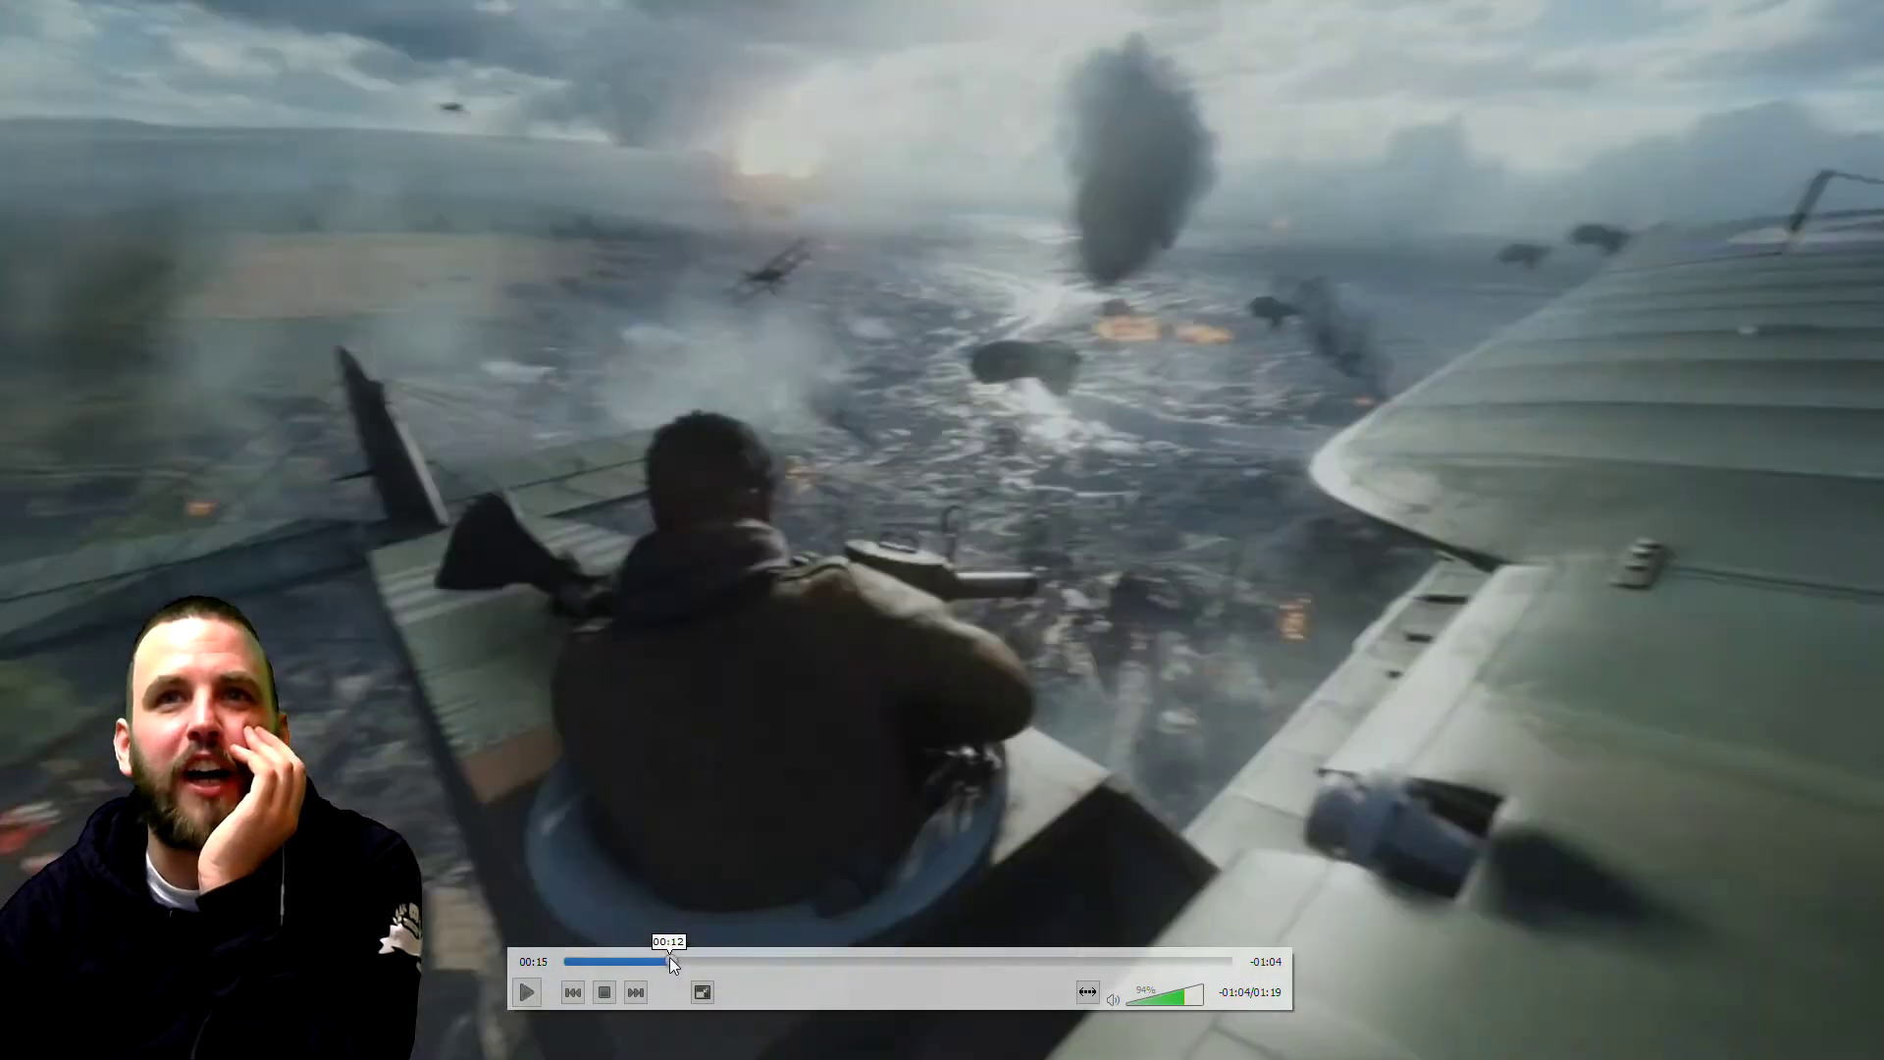
pyautogui.moveTo(685, 958); pyautogui.dragTo(671, 957)
pyautogui.click(531, 991)
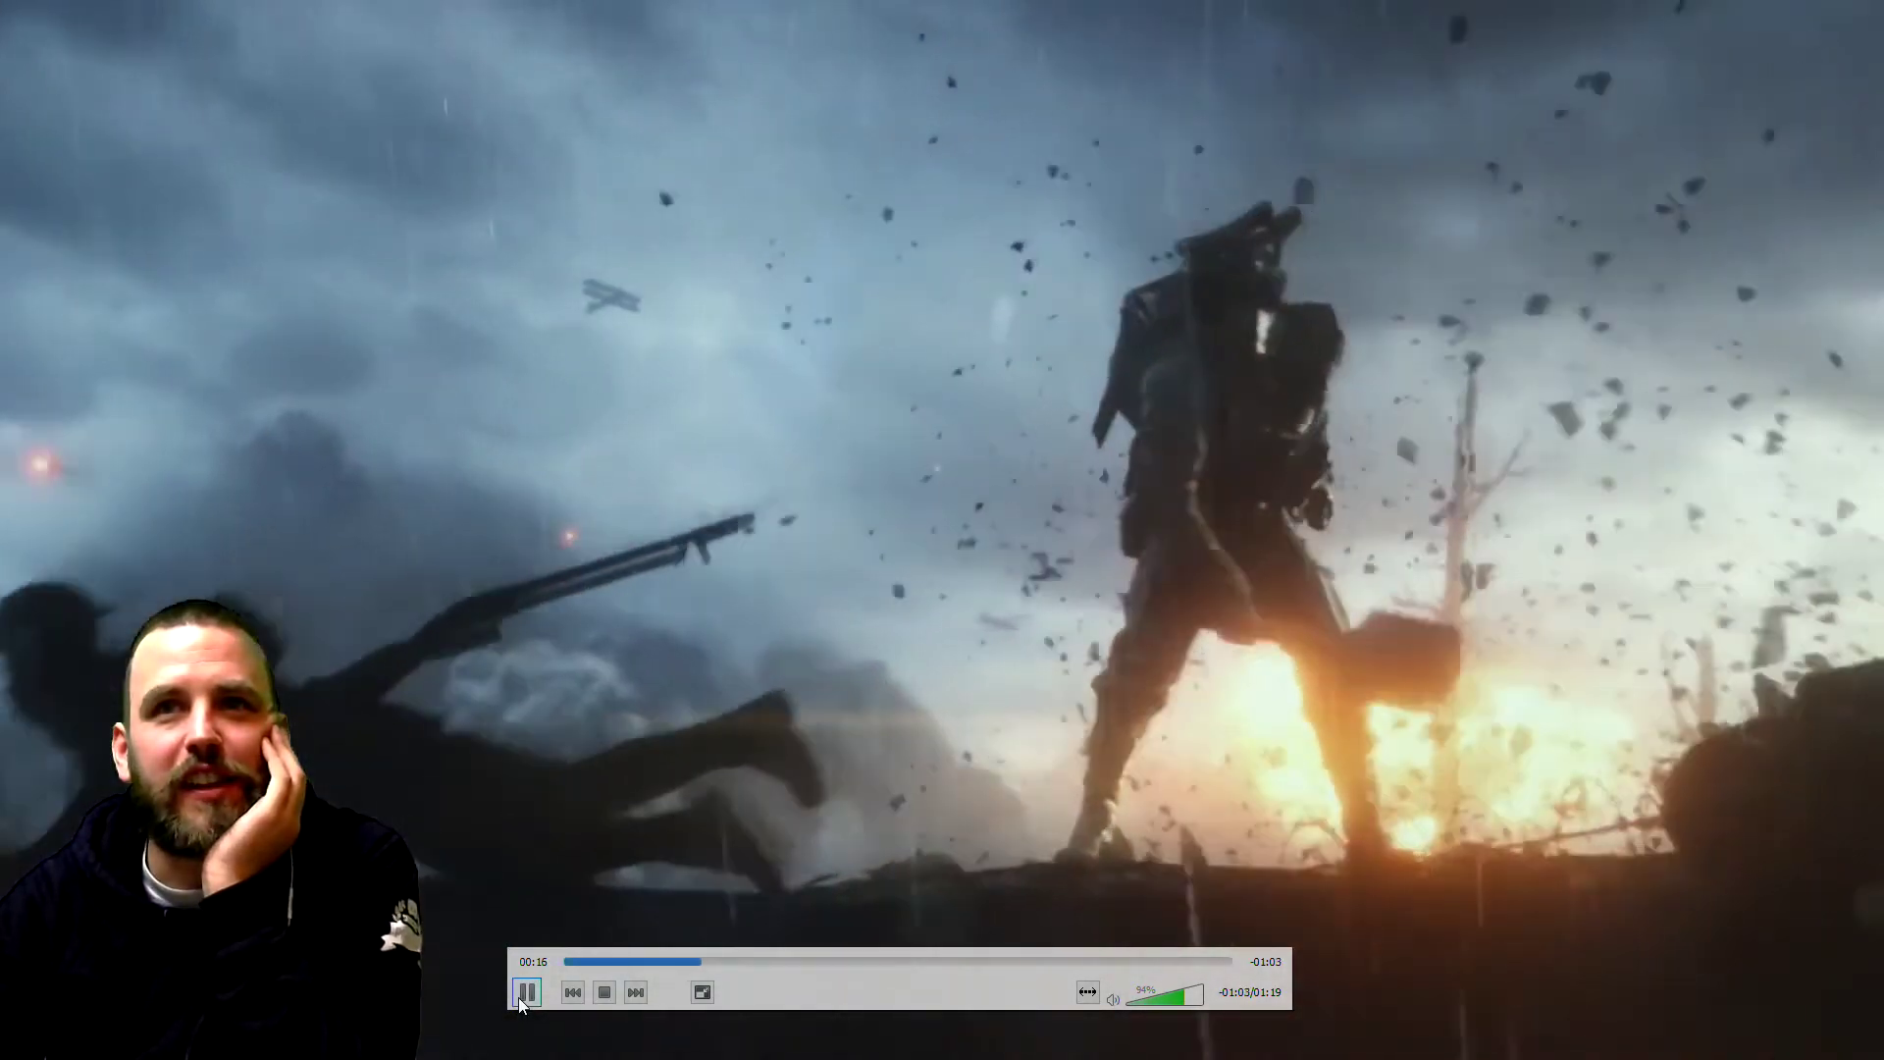
# Step: Pause on the soldier amid the explosion at 00:16, back up to 00:15 and keep playing past the gas-mask soldier
pyautogui.click(518, 997)
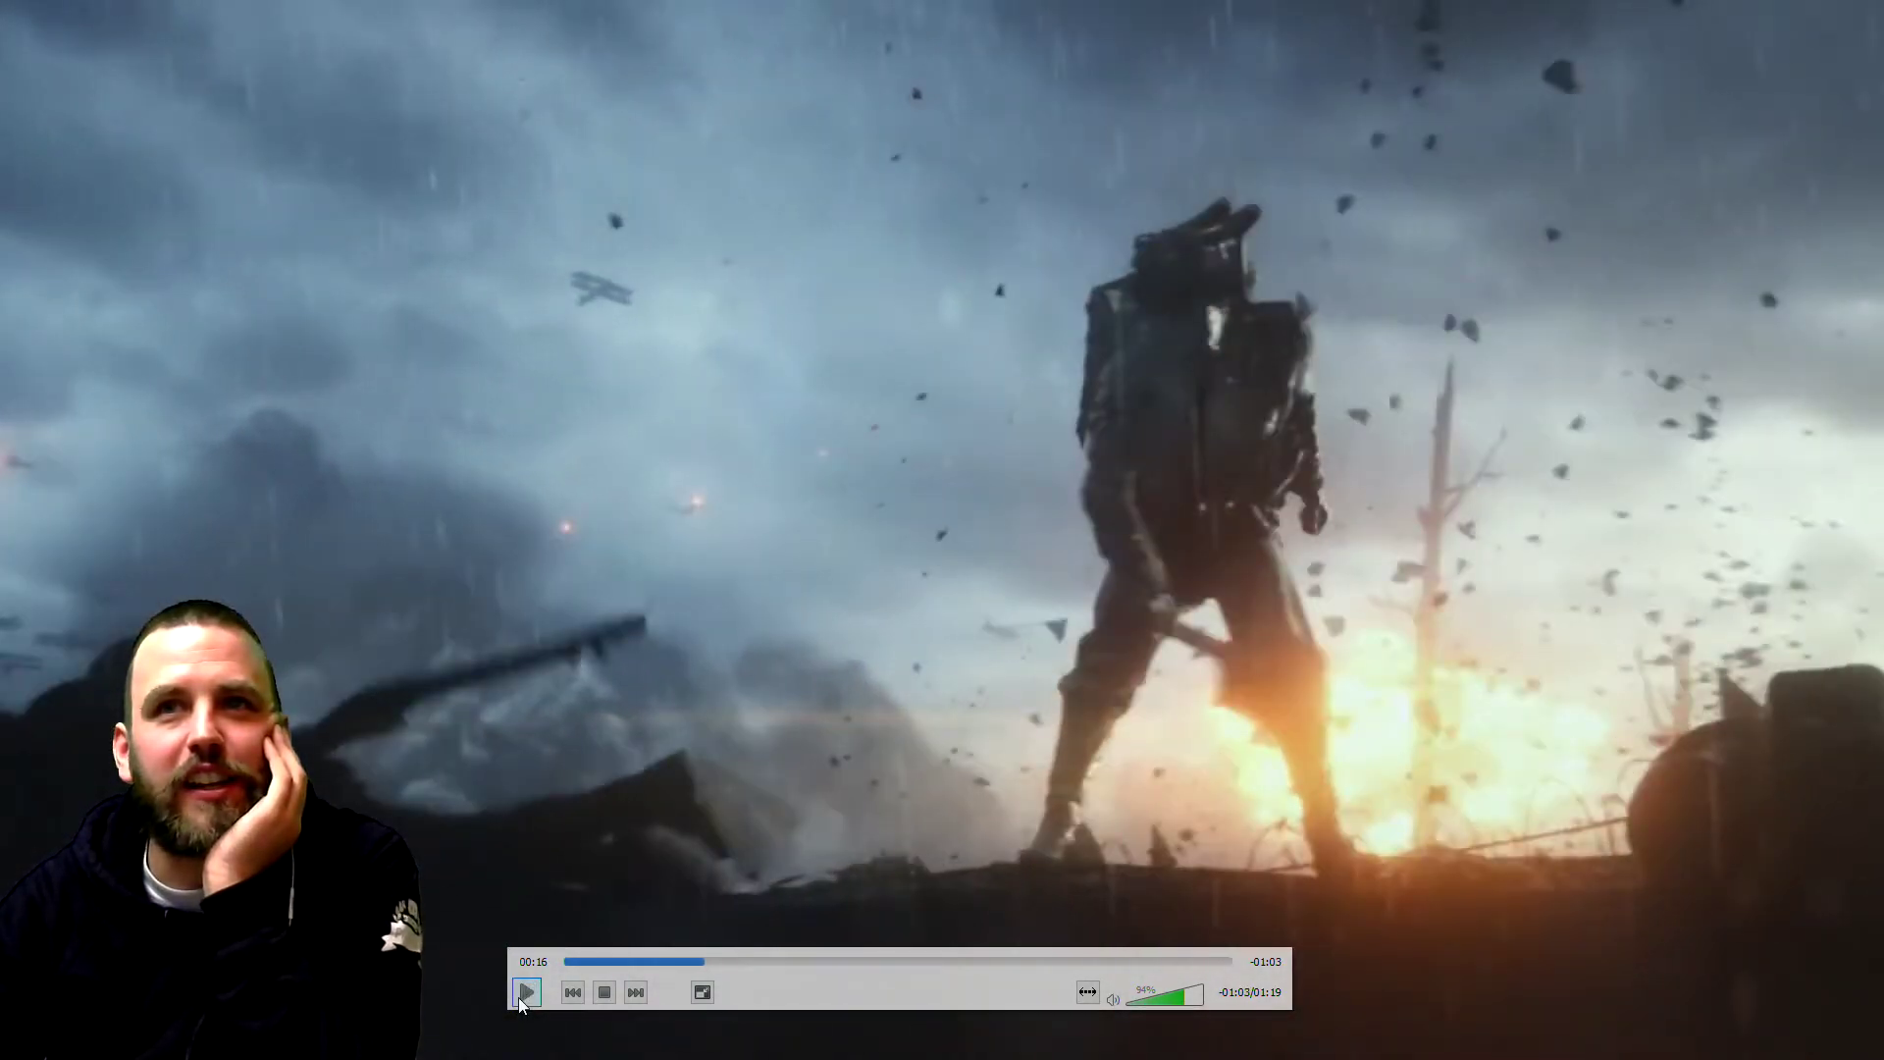
pyautogui.click(696, 959)
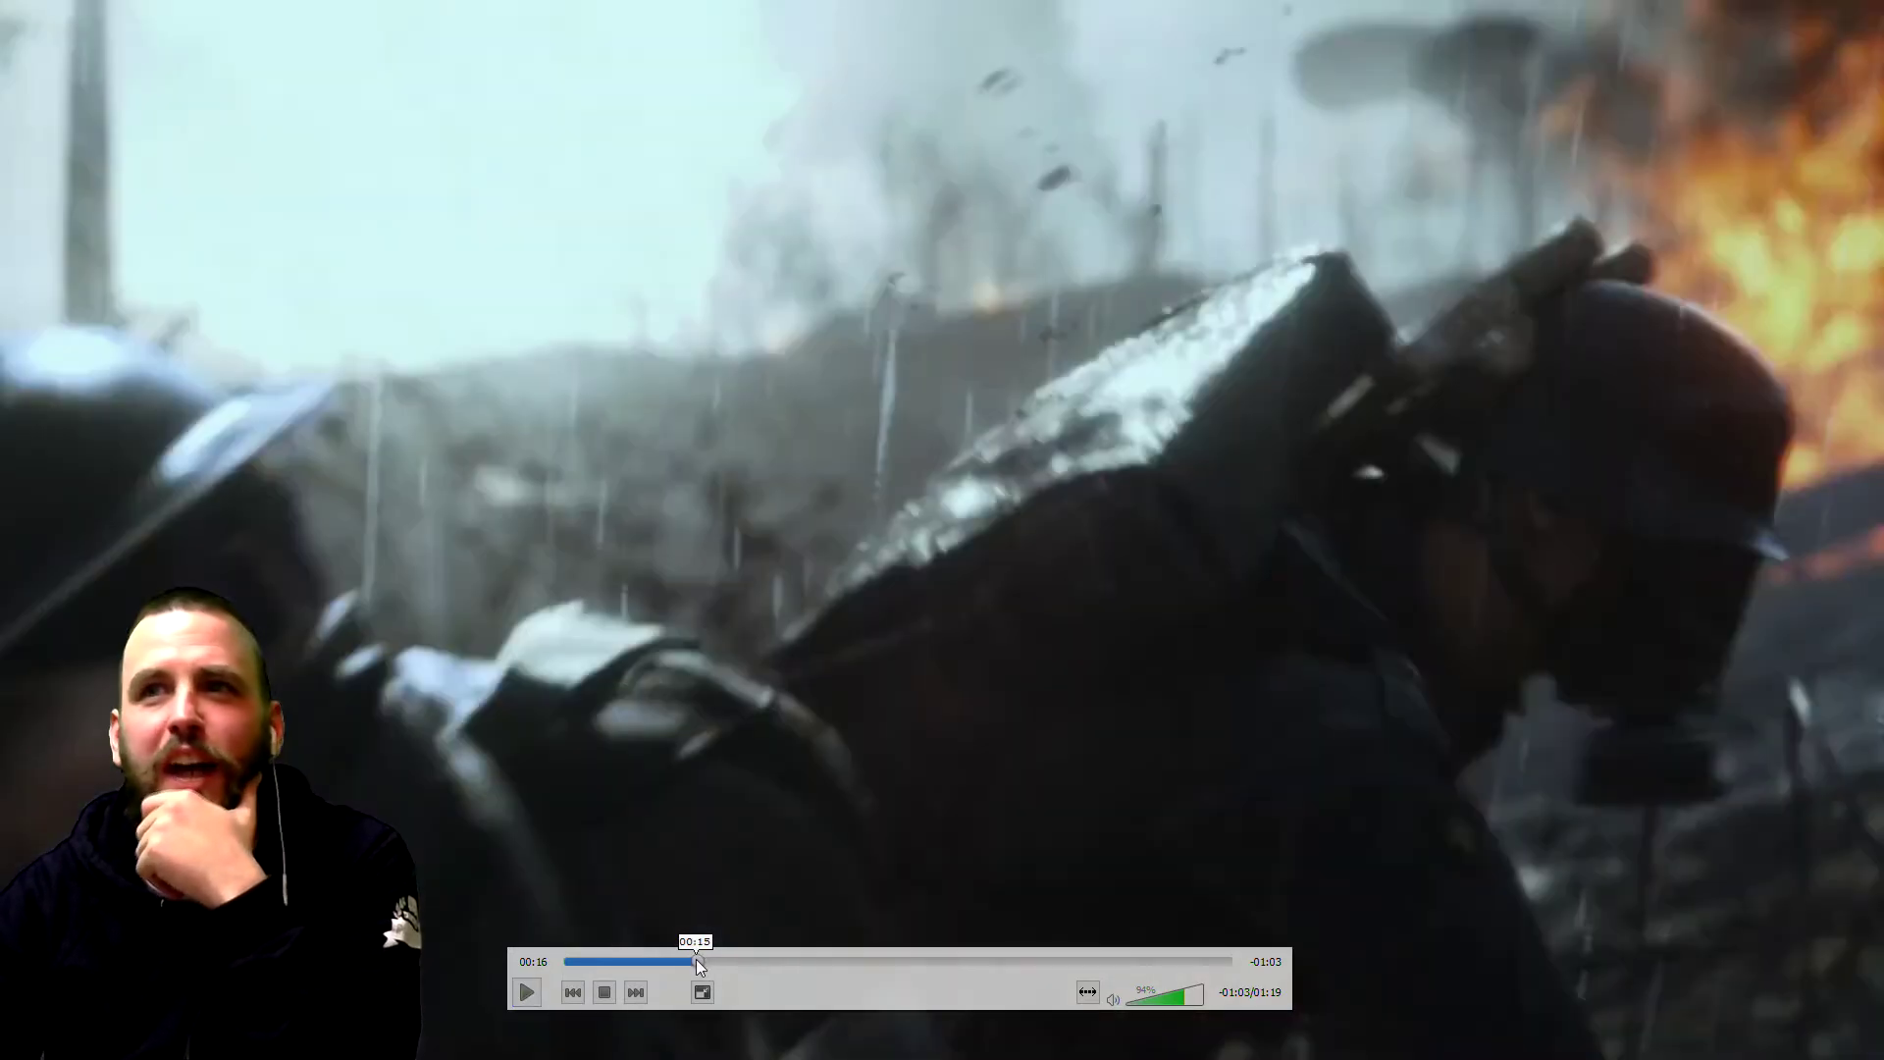
pyautogui.click(520, 997)
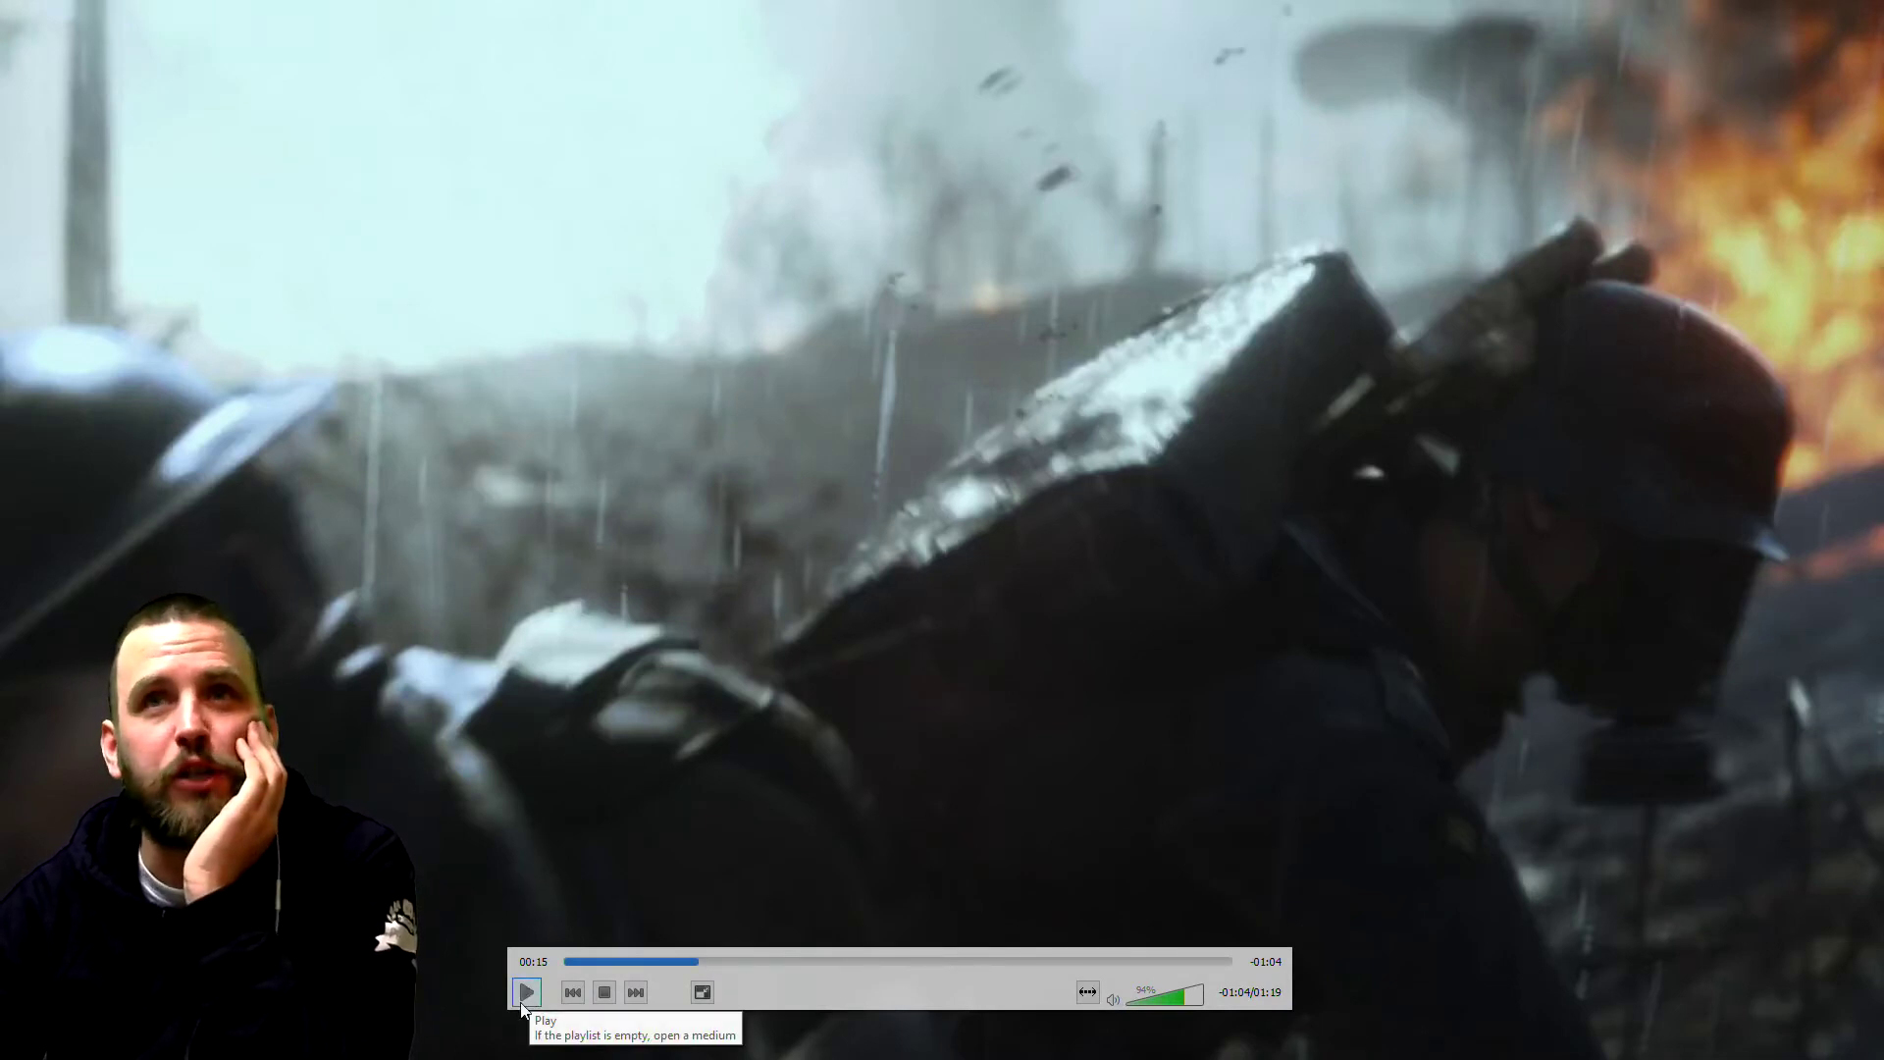
pyautogui.click(526, 995)
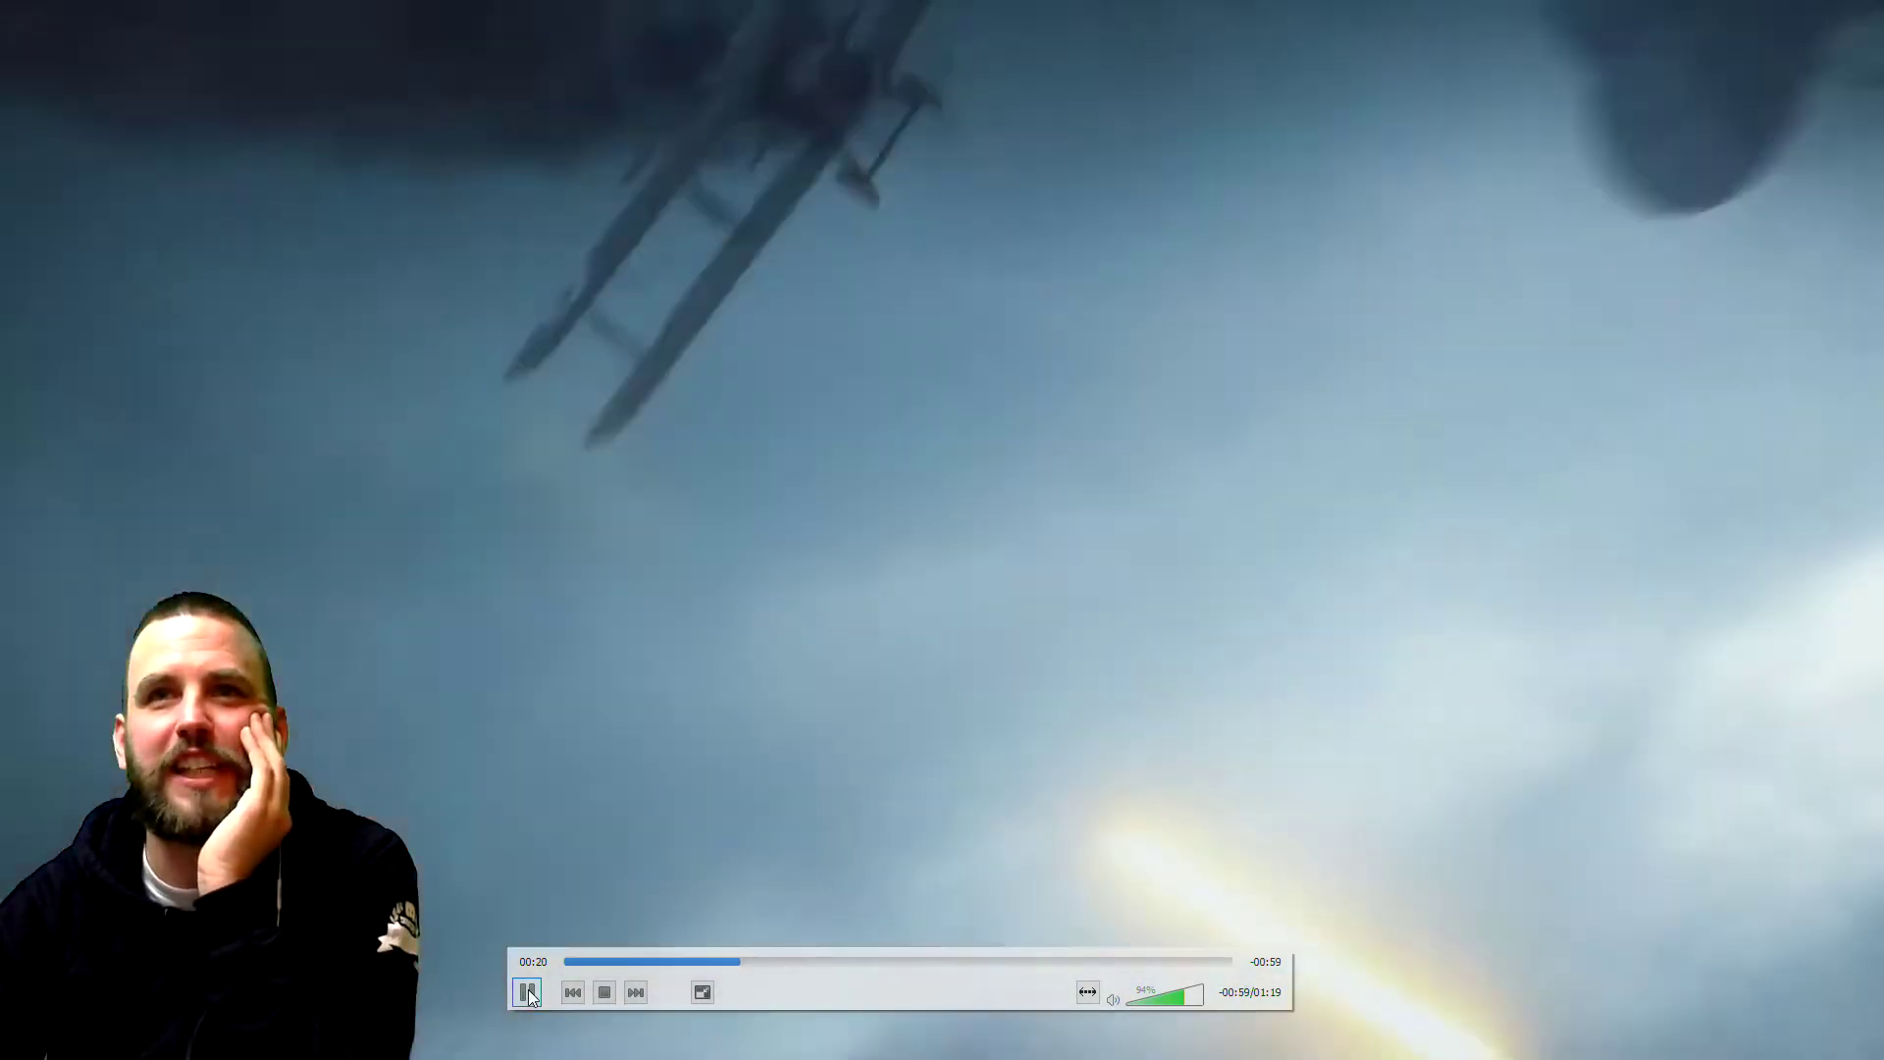
# Step: Pause at 00:21 in the air battle, rewind to 00:20 and replay the fiery explosion
pyautogui.click(525, 994)
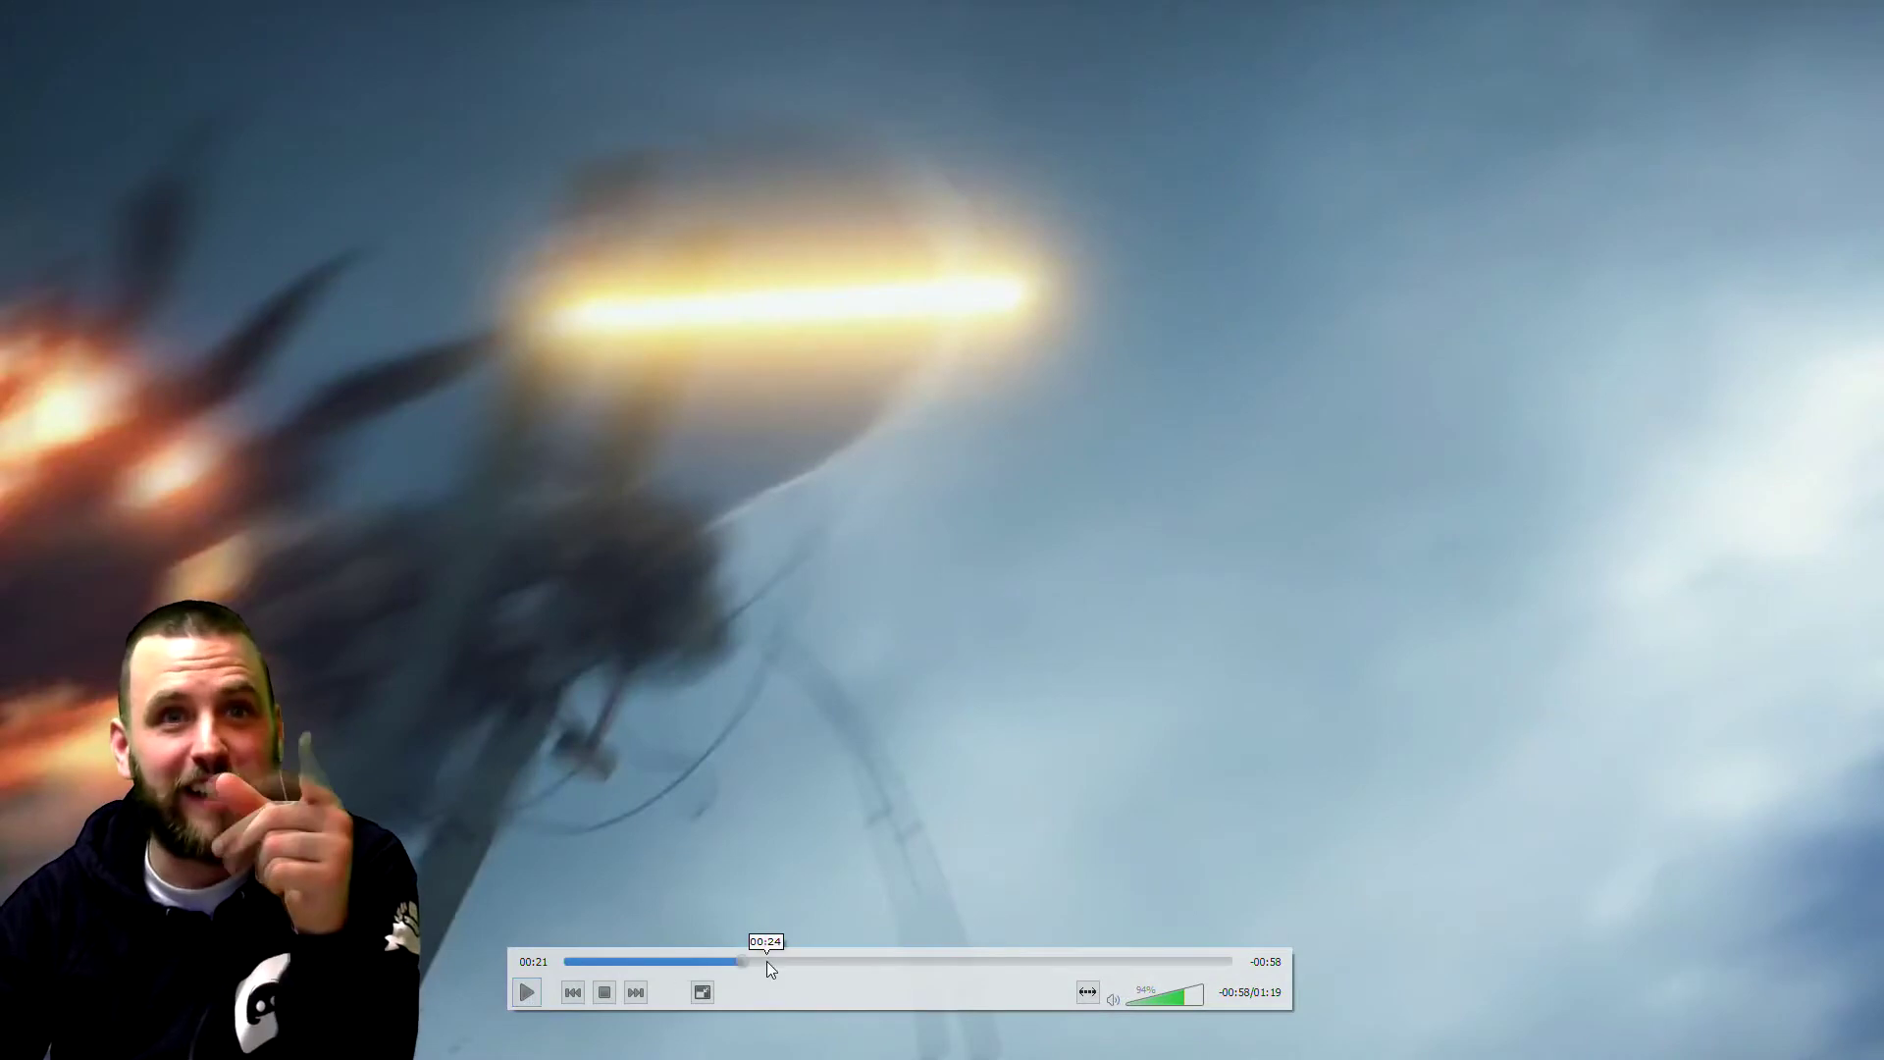
pyautogui.moveTo(750, 967); pyautogui.dragTo(734, 965)
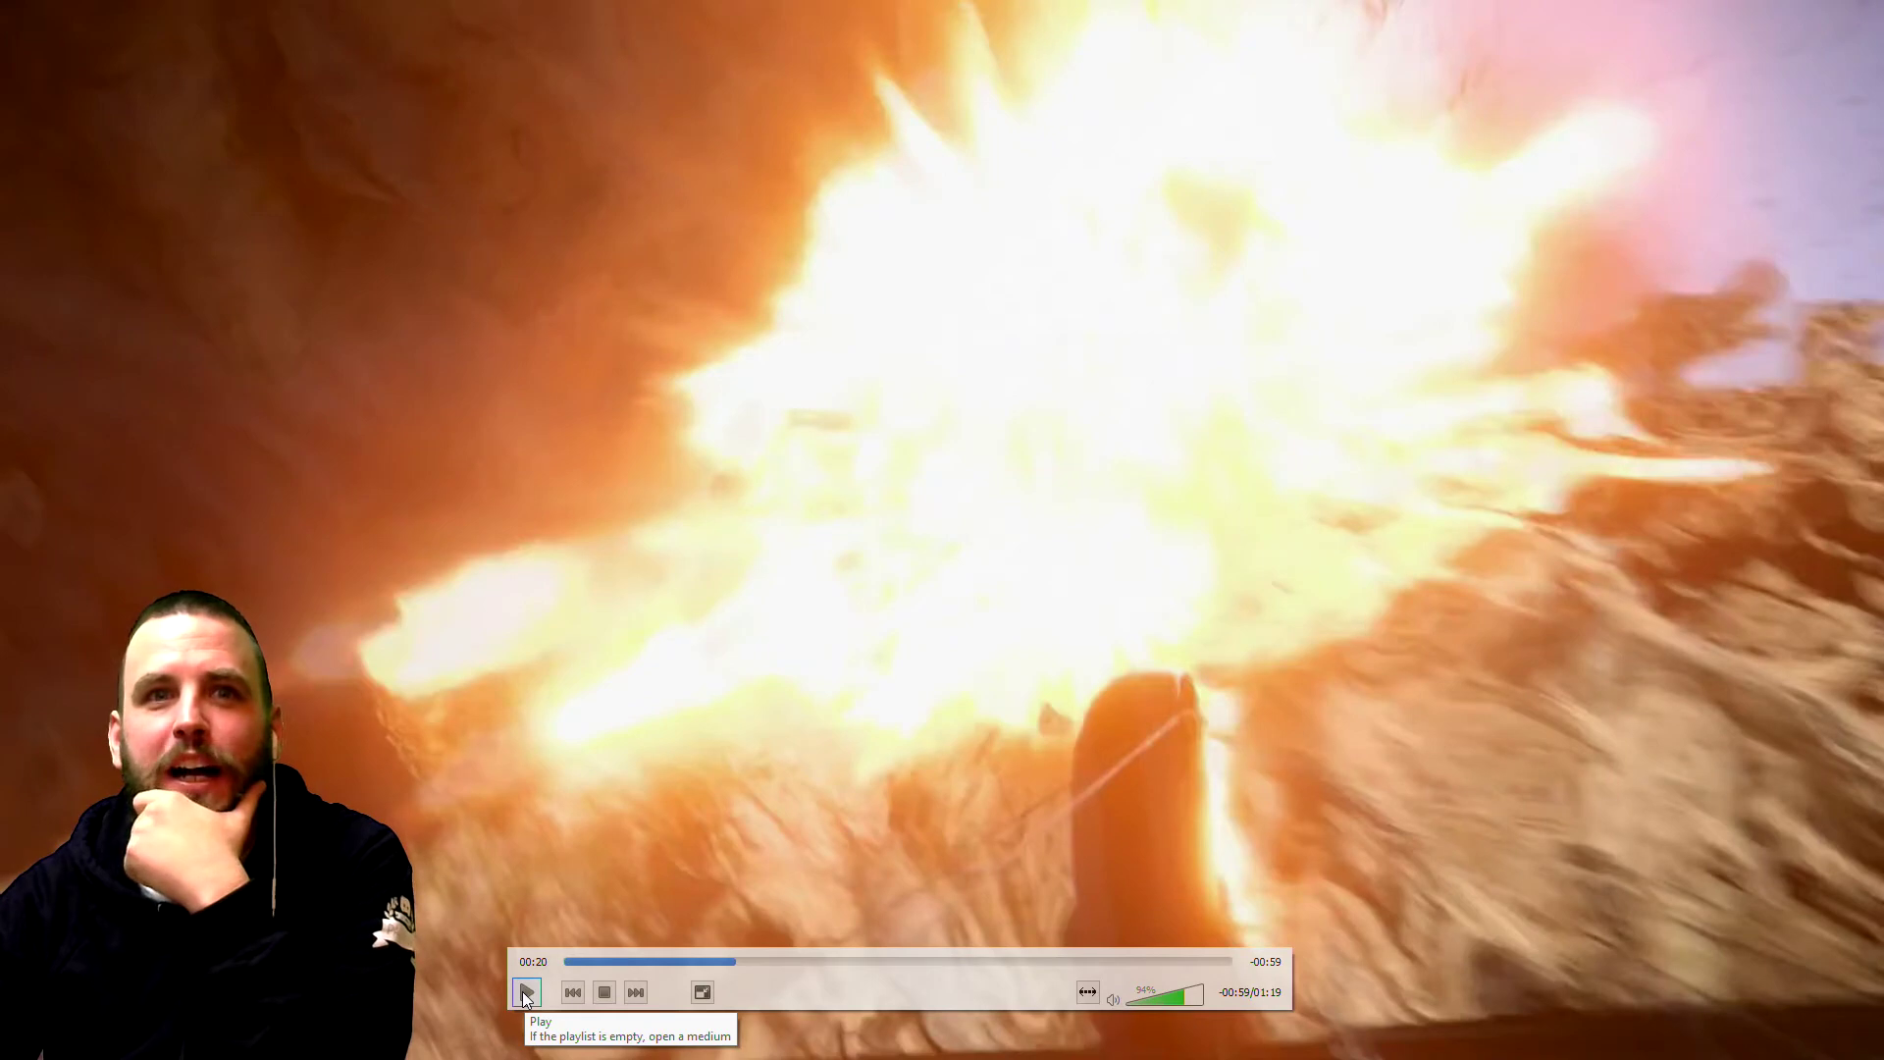
pyautogui.click(525, 994)
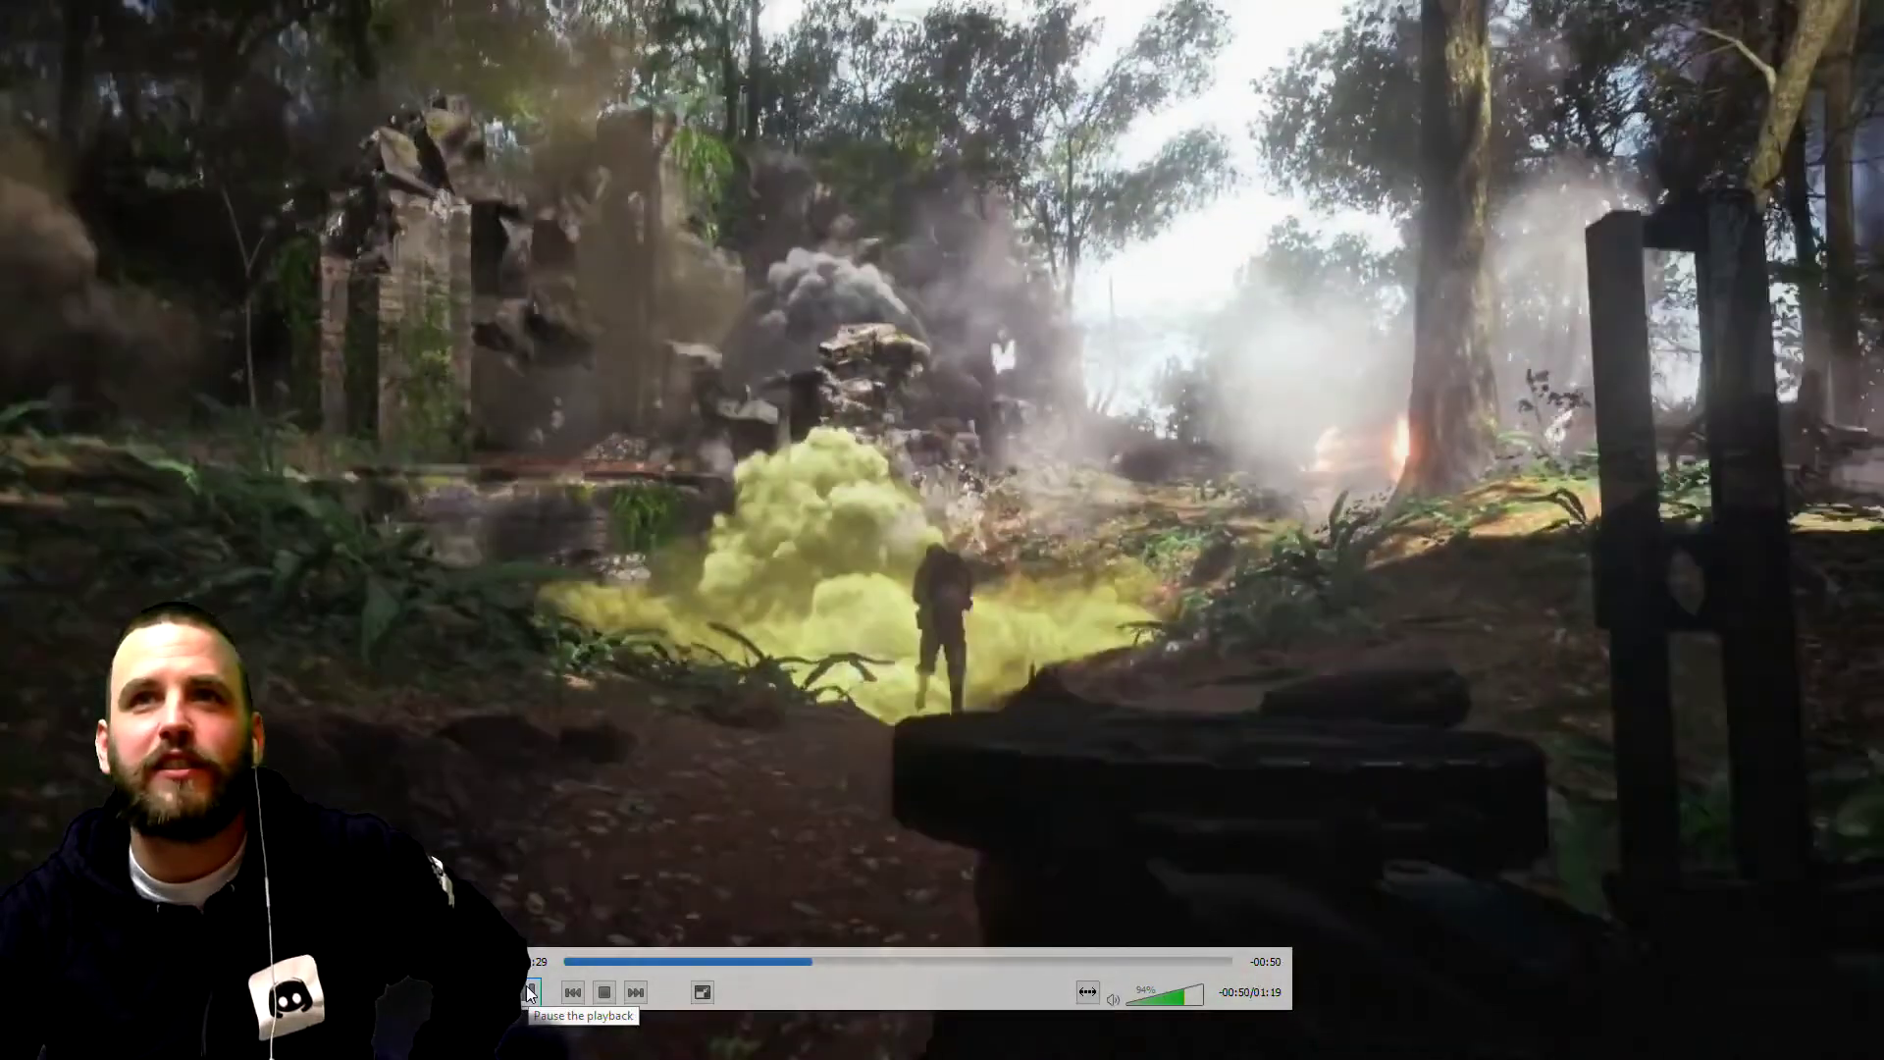
# Step: Pause at 00:29, rewind to 00:27 for the palace scene, then from 00:33 back to 00:31 for the jungle scene
pyautogui.click(526, 985)
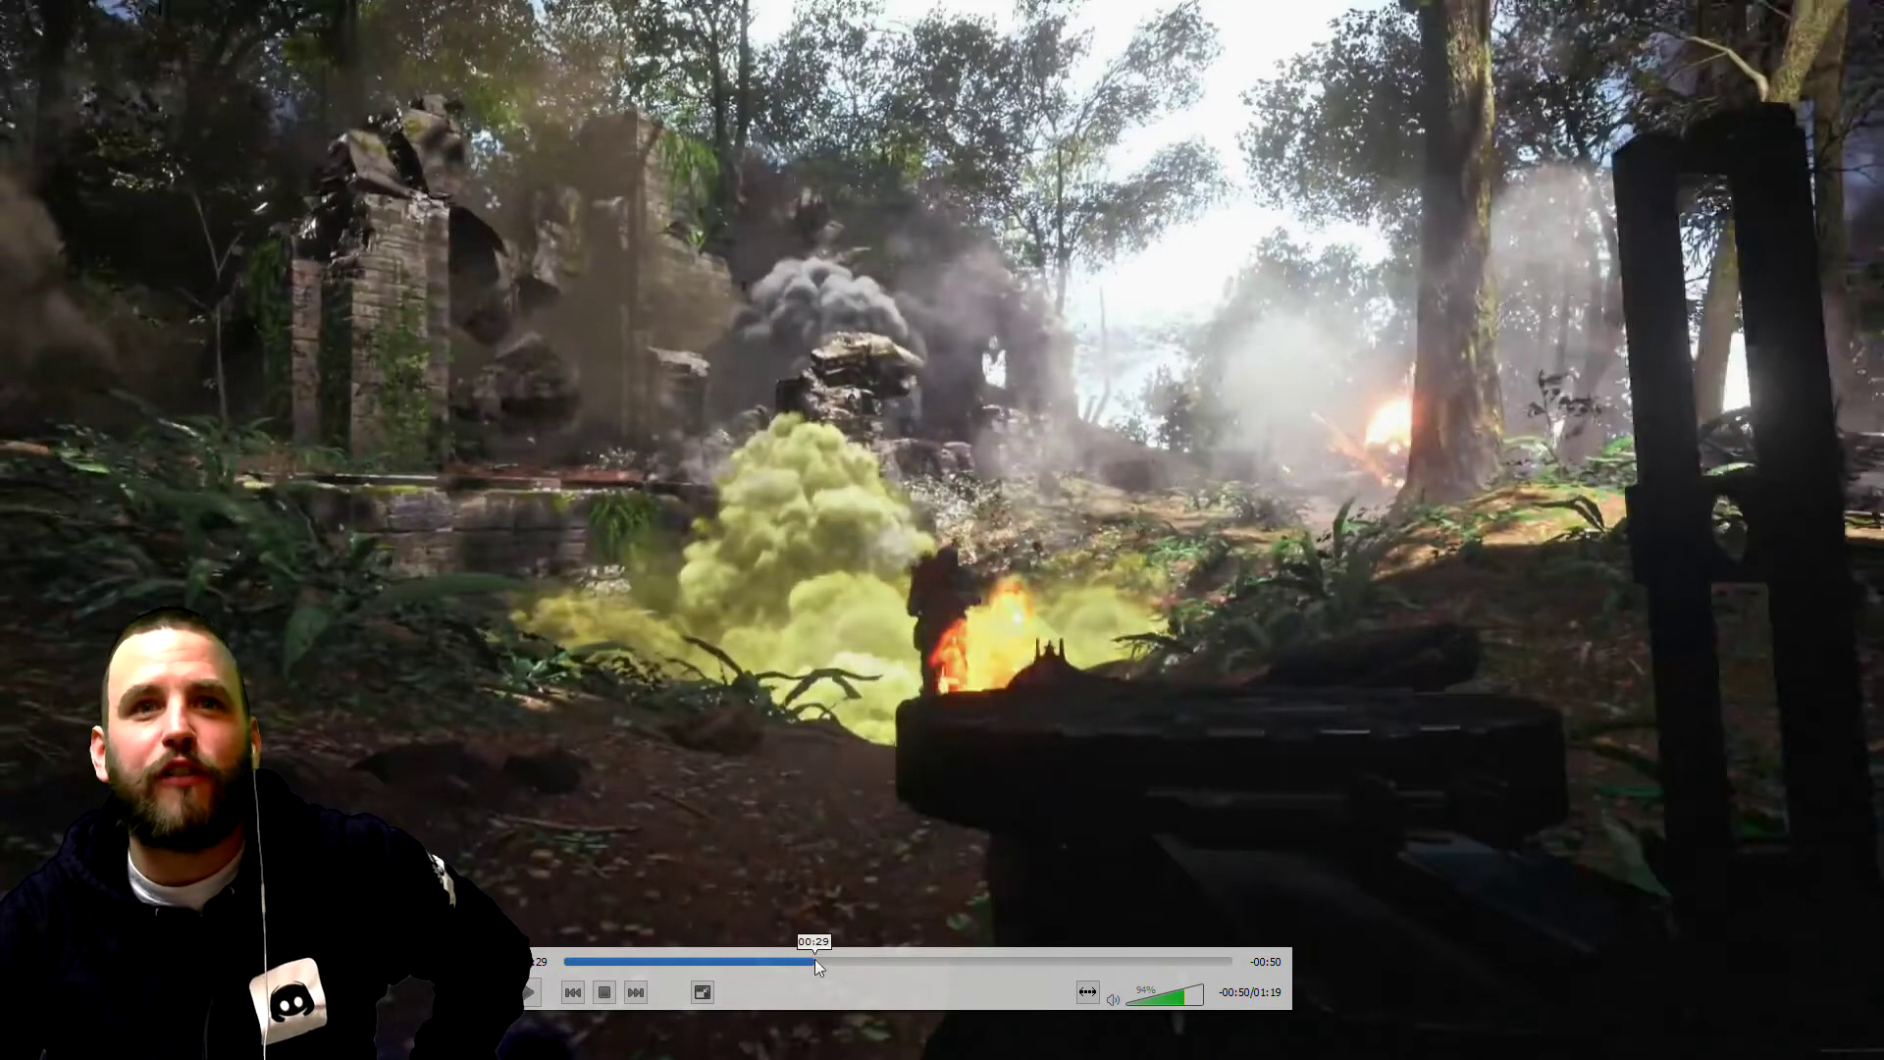
pyautogui.moveTo(811, 965); pyautogui.dragTo(792, 965)
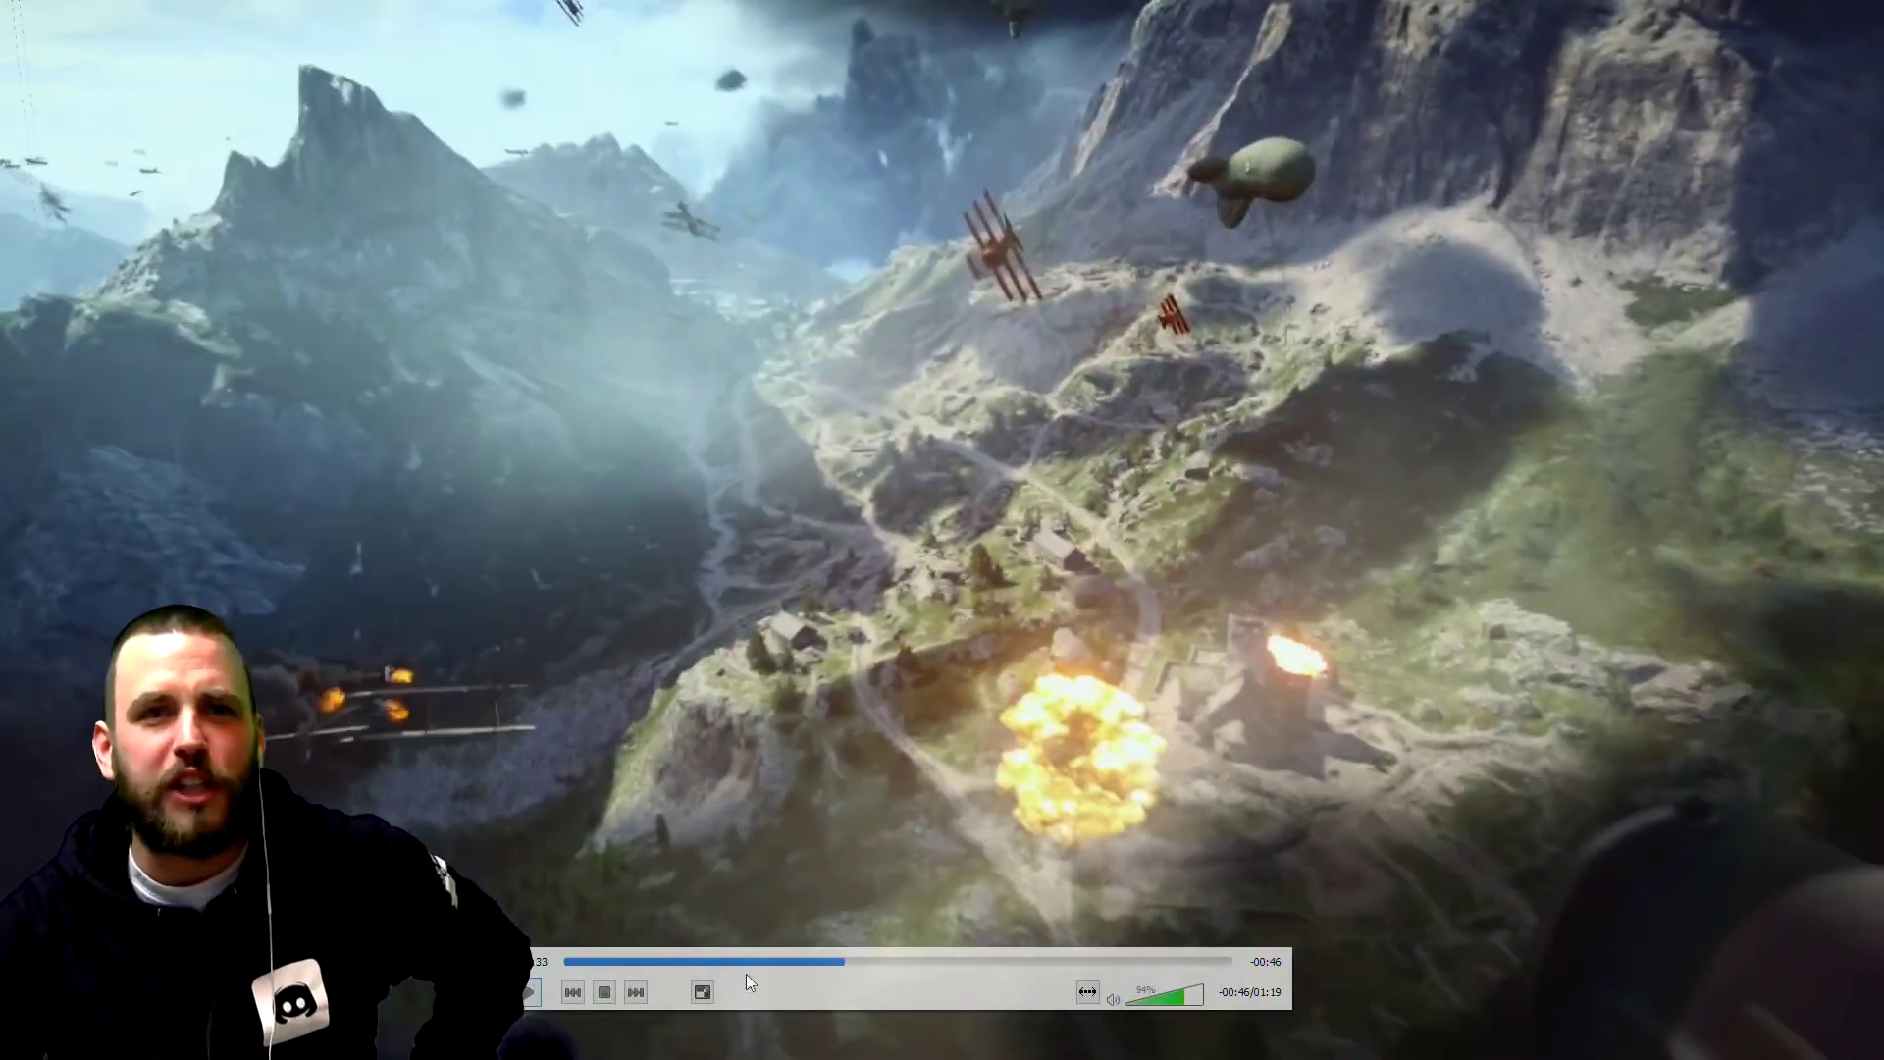
pyautogui.moveTo(839, 960); pyautogui.dragTo(830, 960)
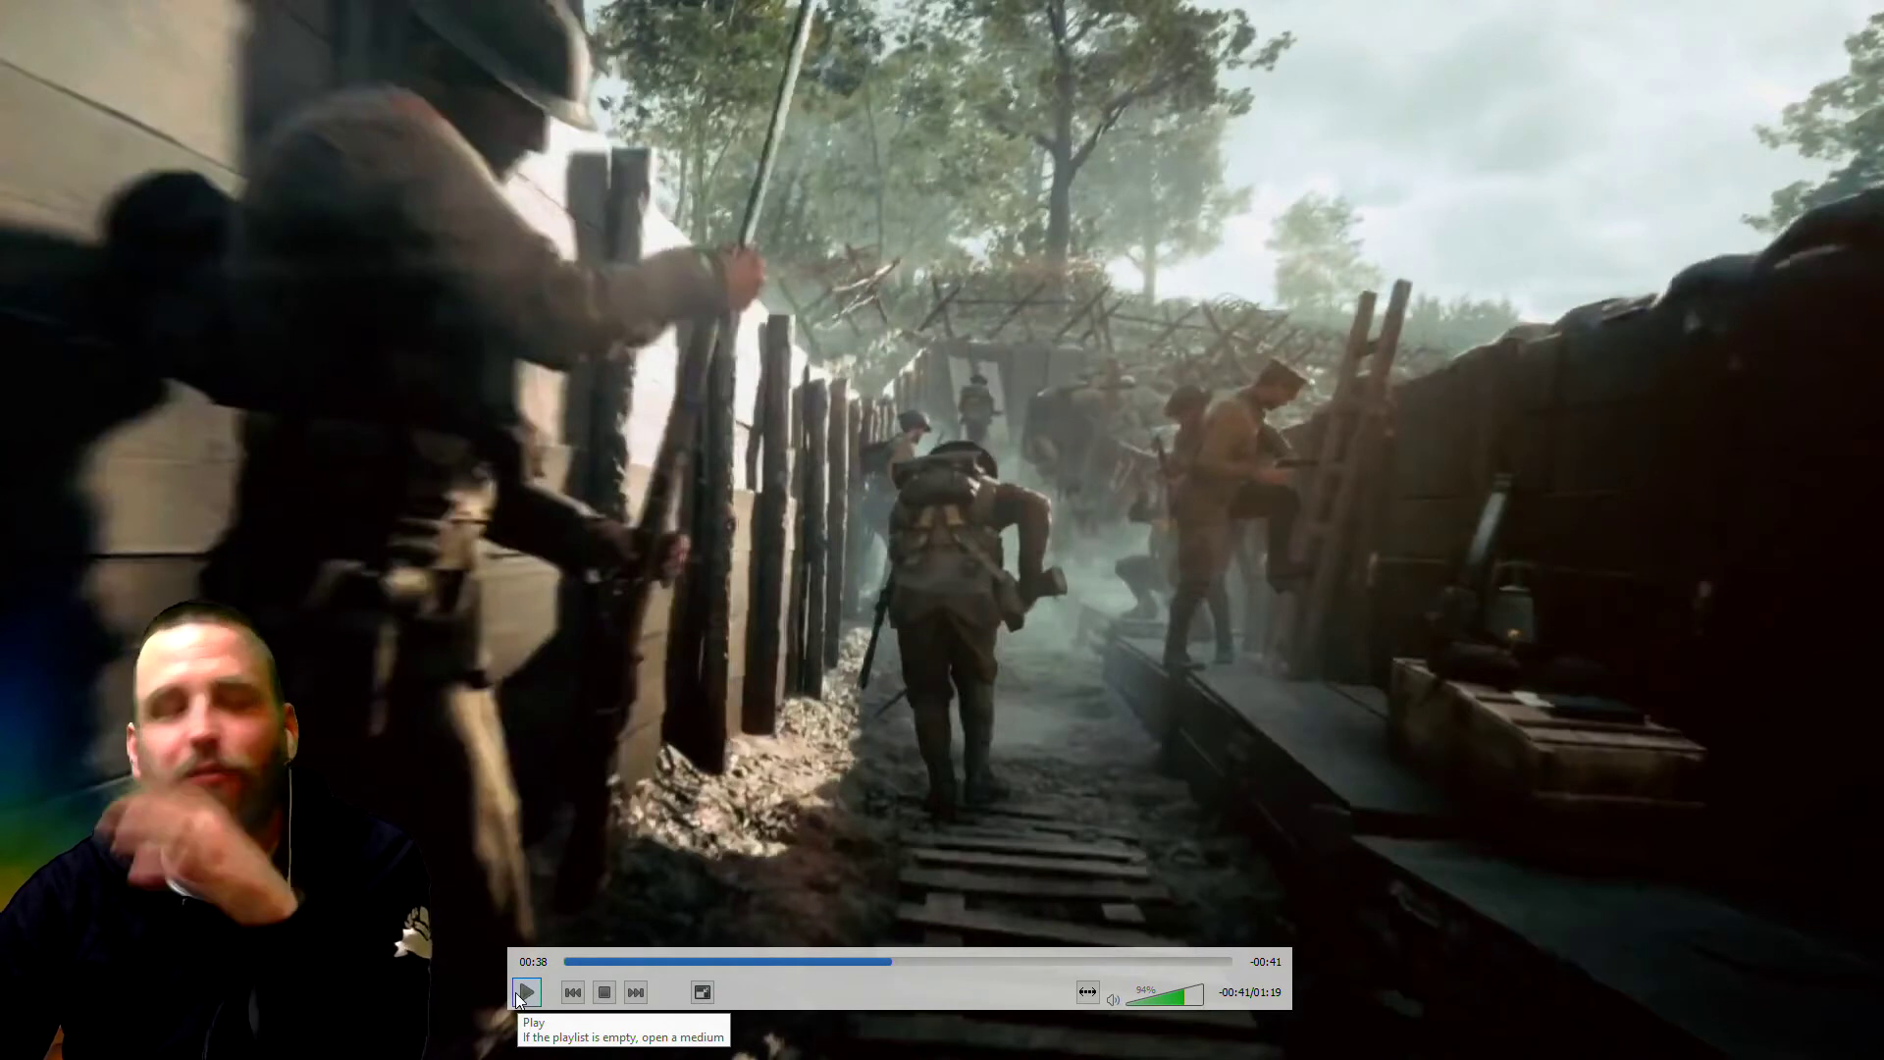
# Step: Play from the trench scene, pause on the soldier's close-up at 00:55, then continue toward the title card
pyautogui.click(532, 993)
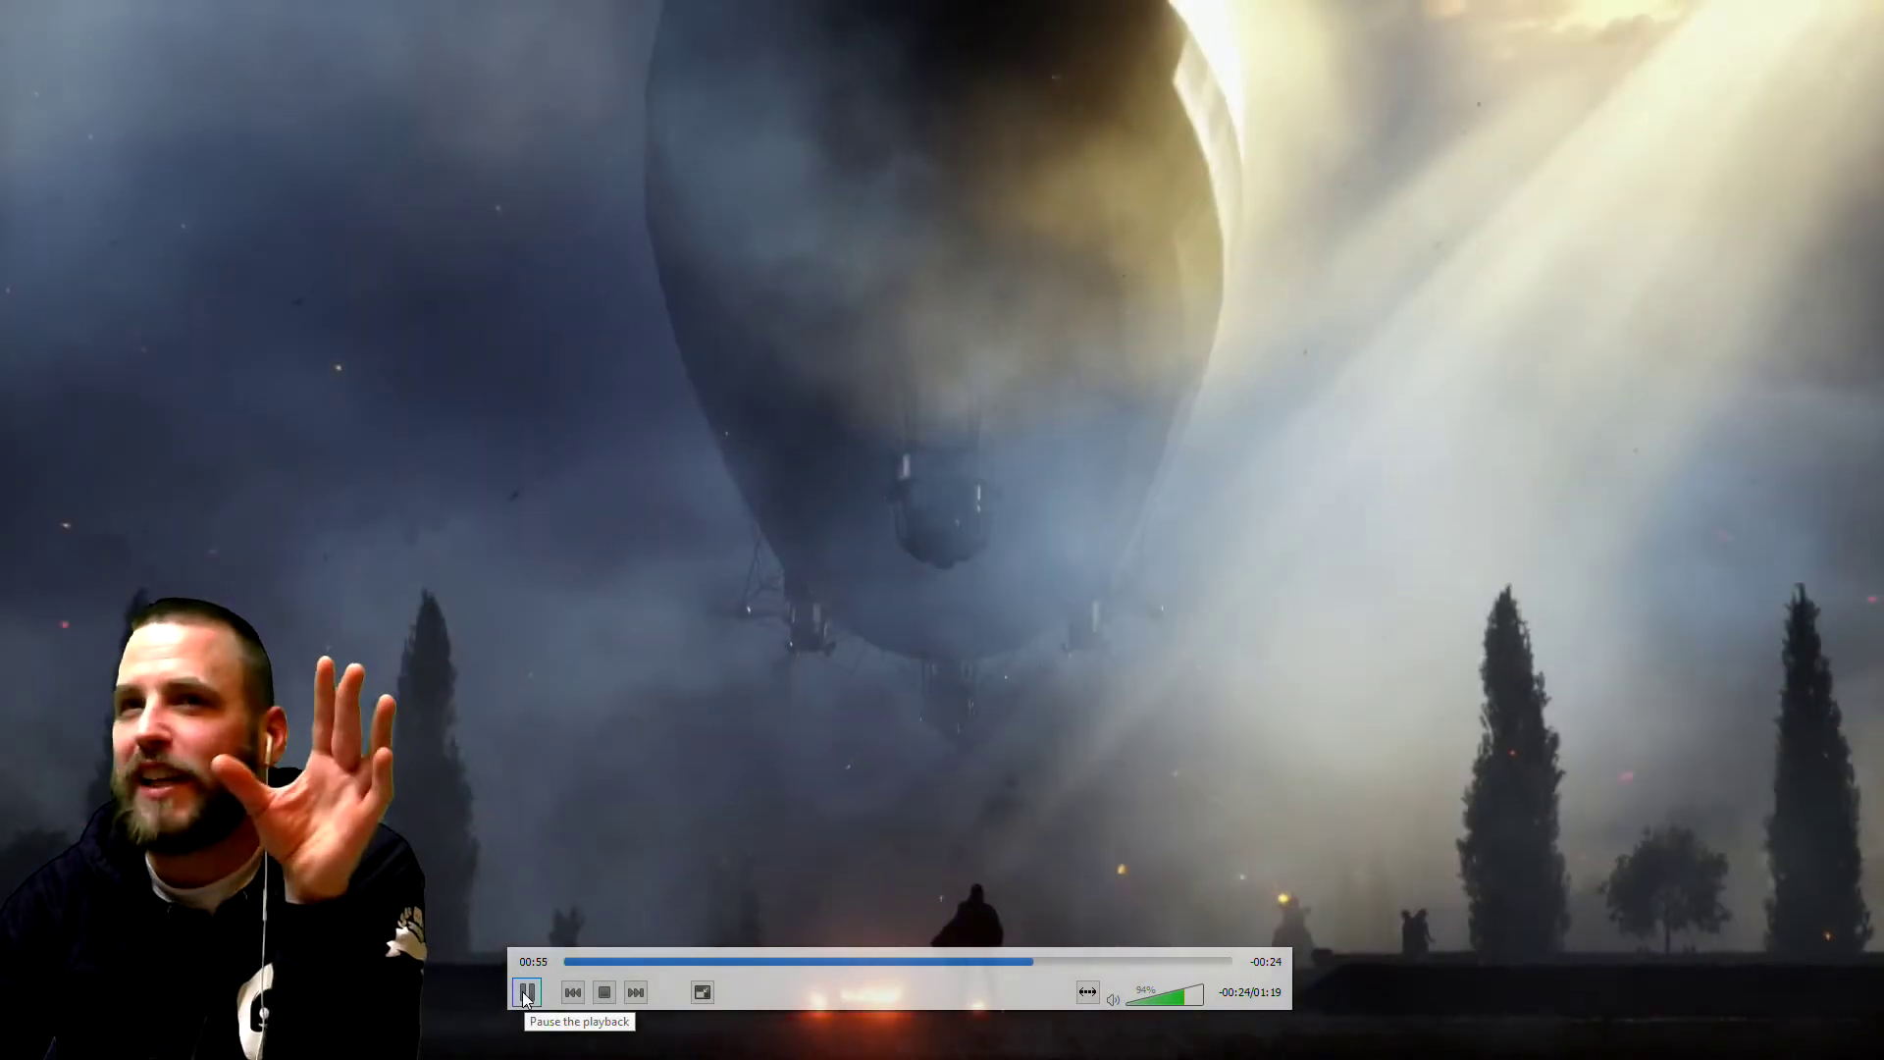
pyautogui.click(526, 996)
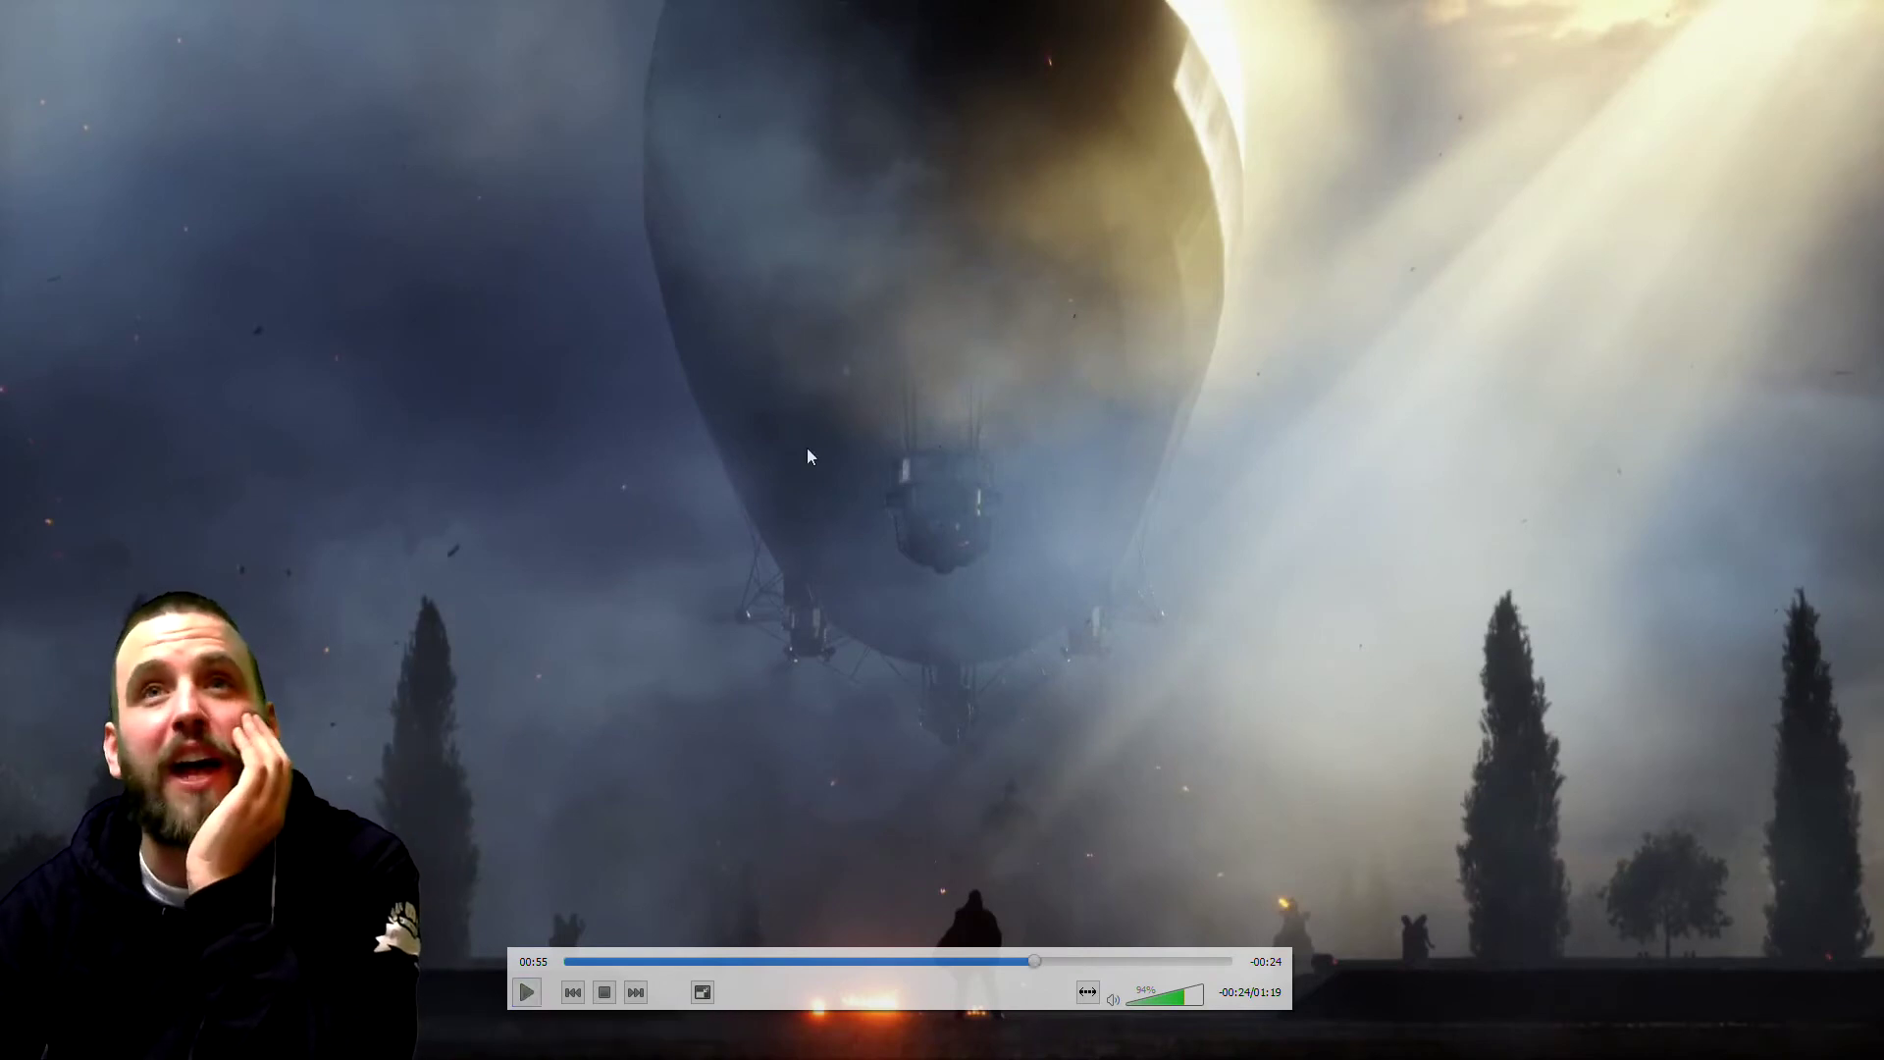
pyautogui.click(526, 992)
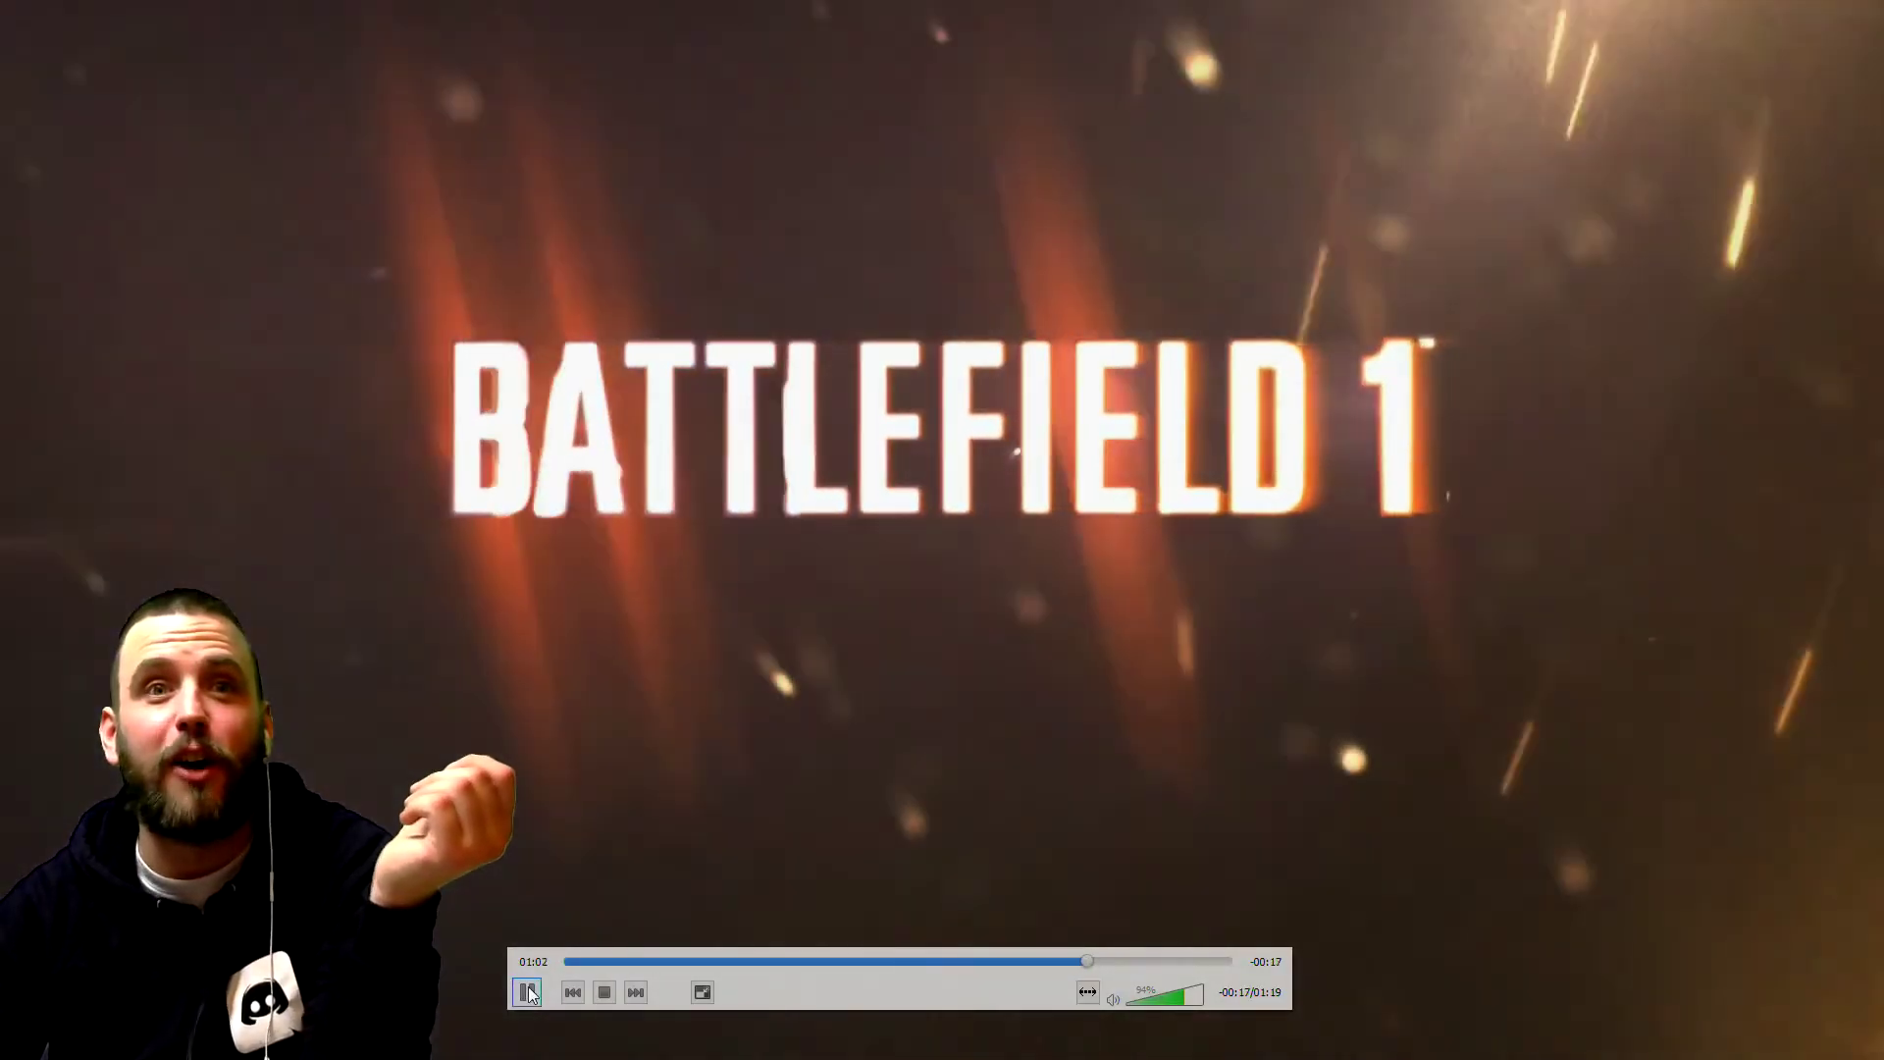
# Step: Pause on the Battlefield 1 title at 01:02, resume, then pause on the Xbox One screen
pyautogui.click(525, 992)
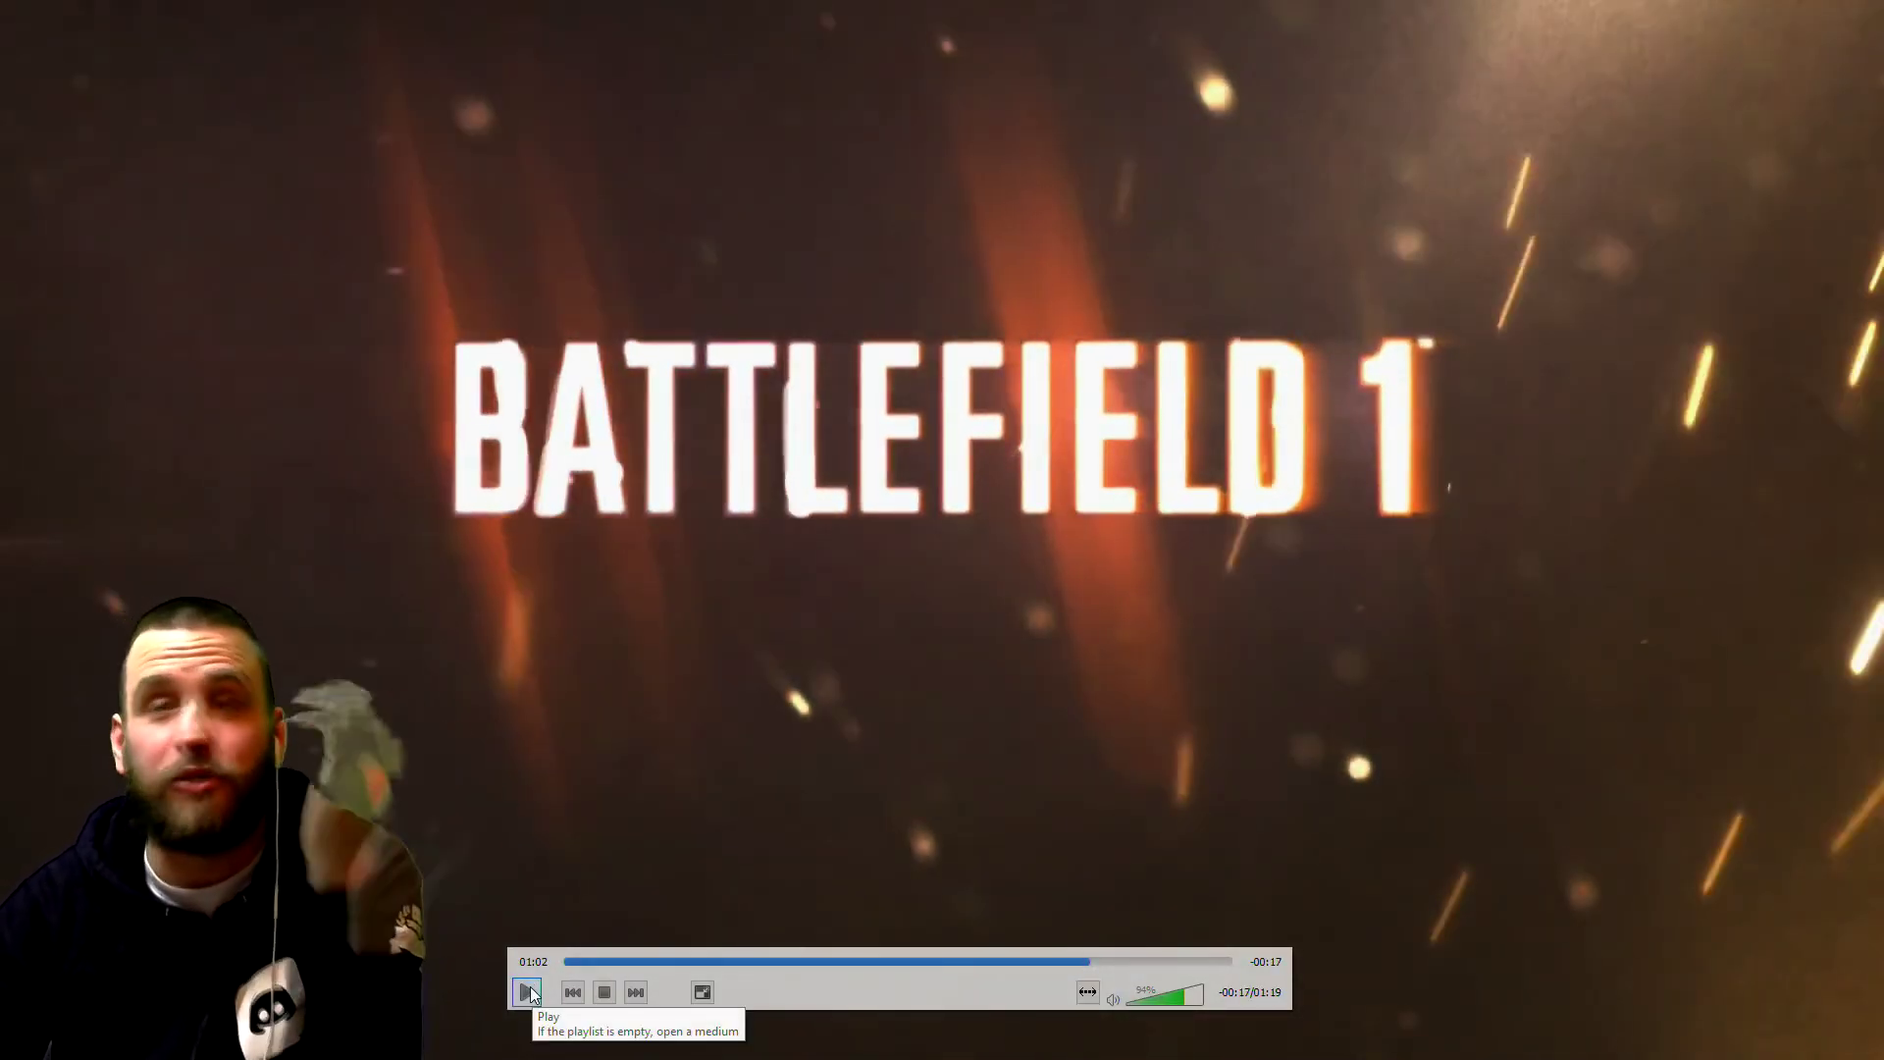
pyautogui.click(527, 993)
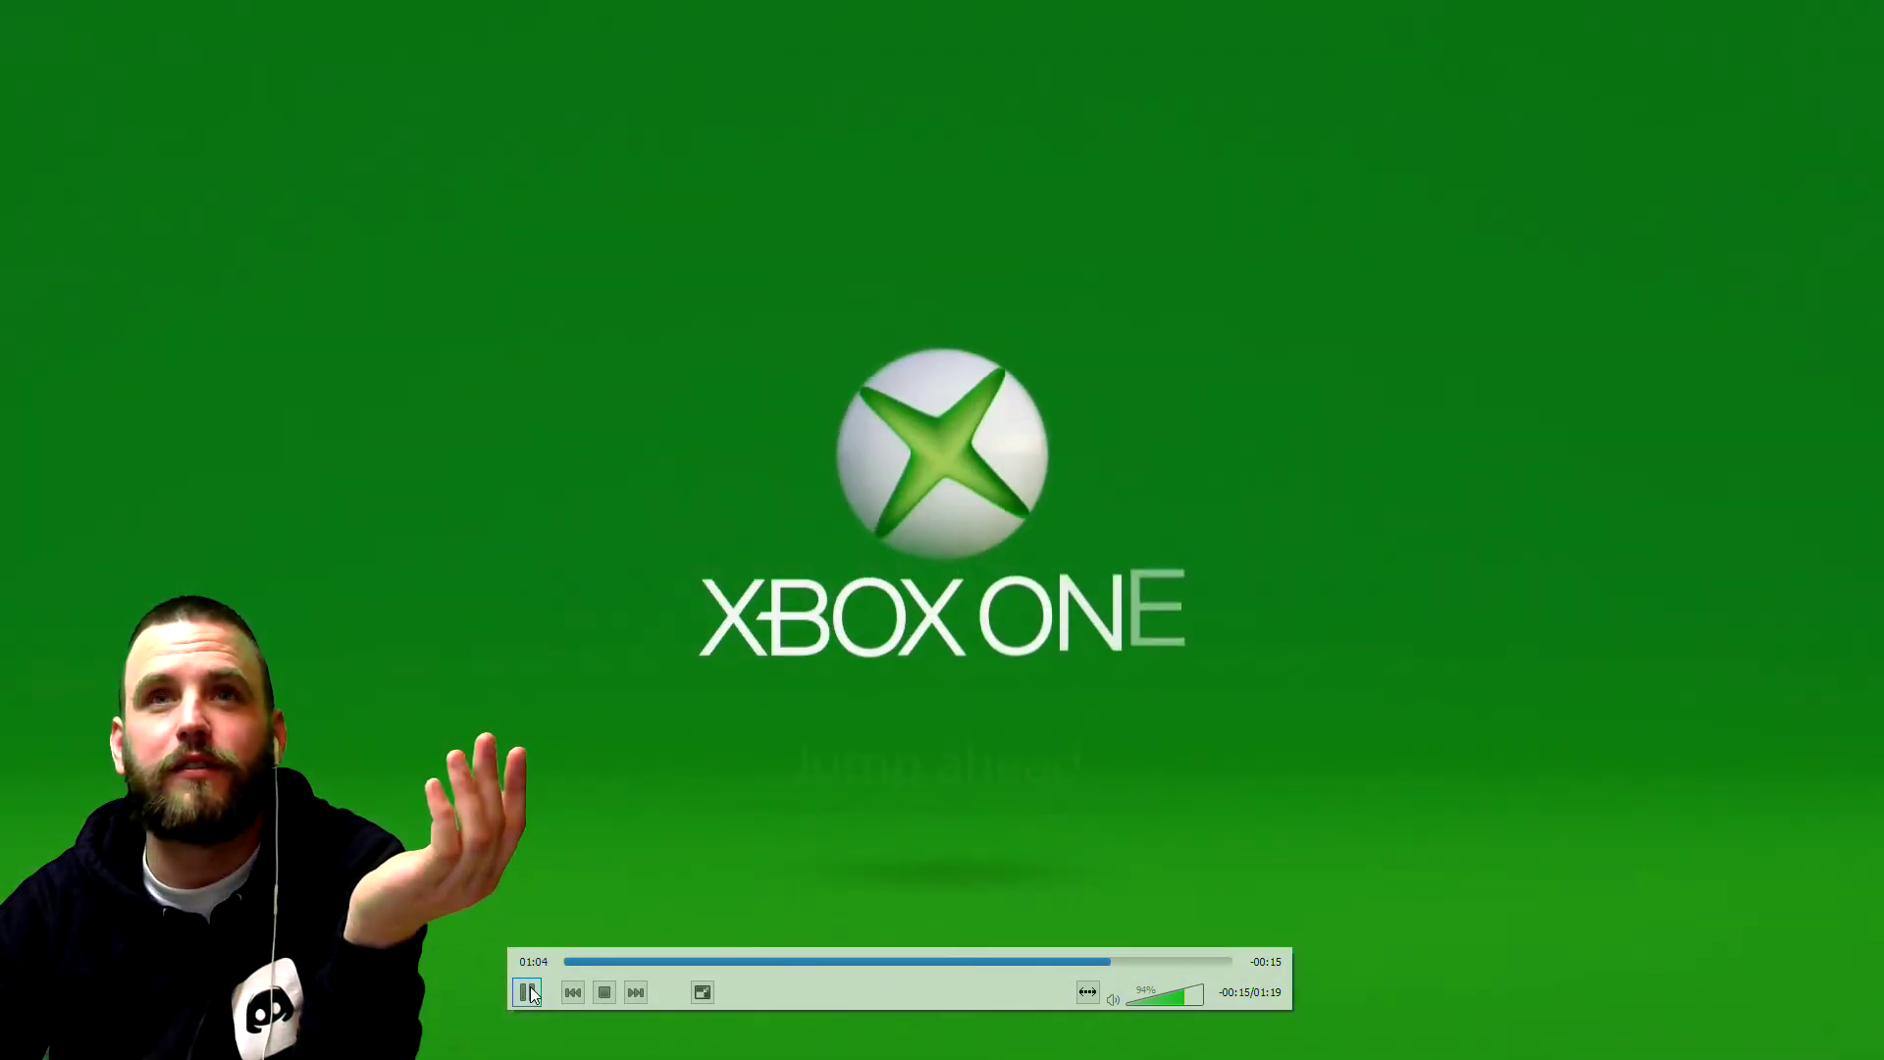
pyautogui.click(528, 992)
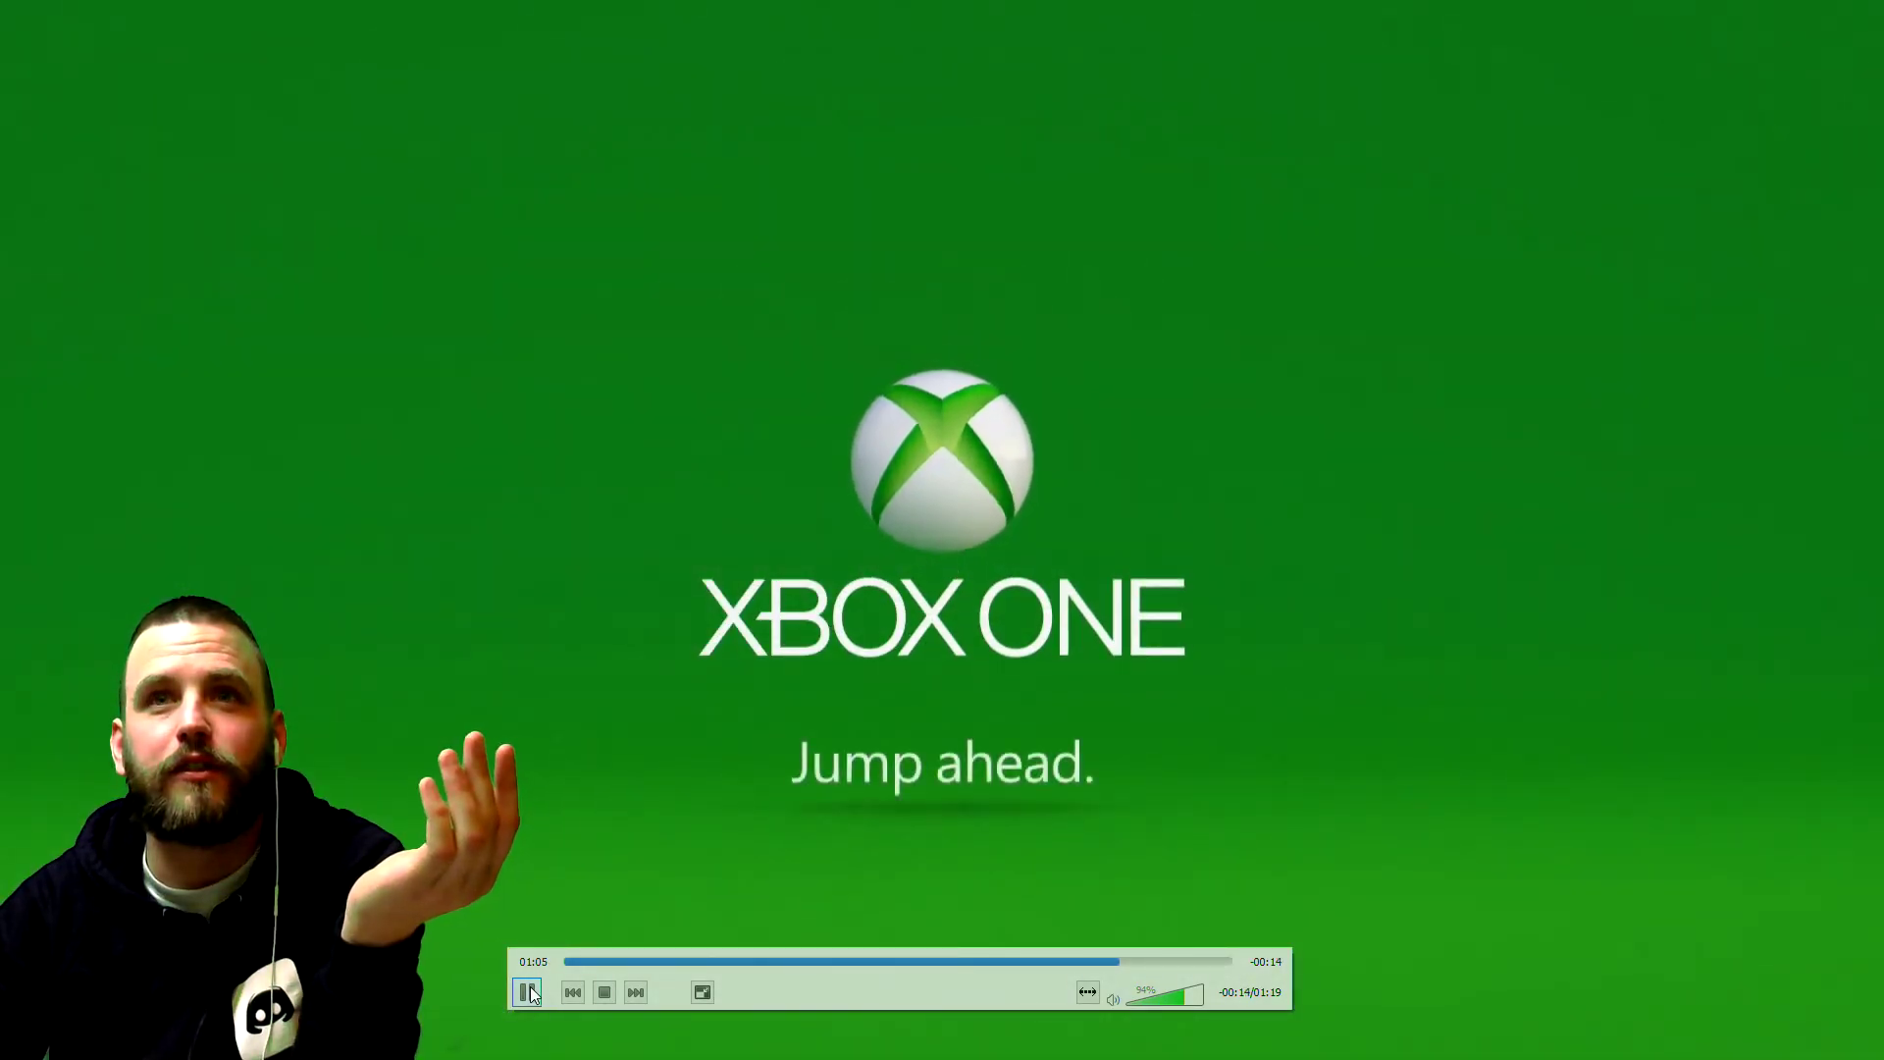